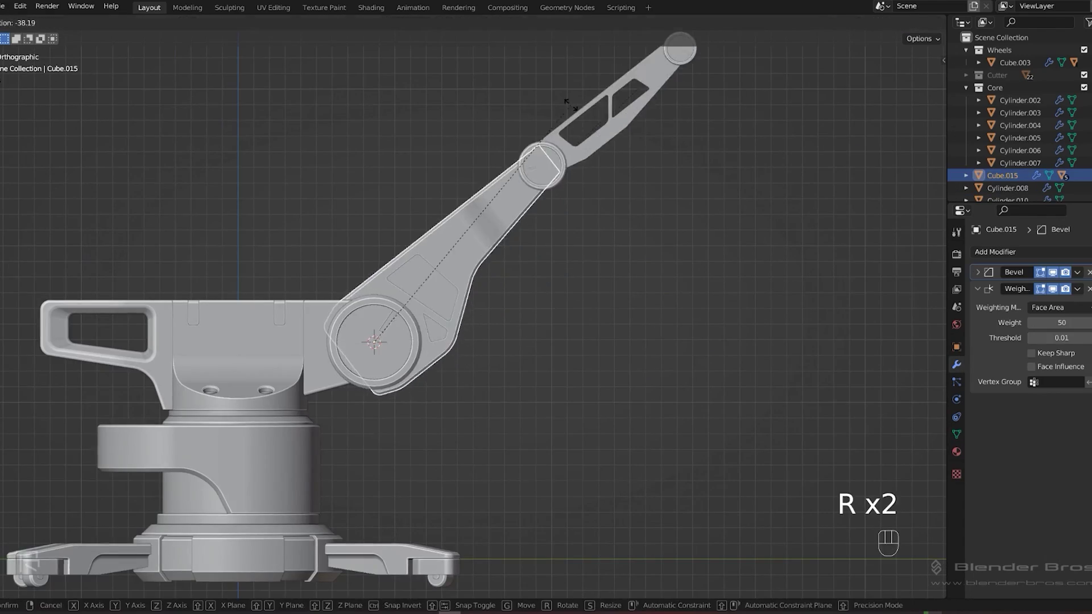
Finish the robot-arm intro edits and move to an empty scene with grid and 3D cursor.
key(r)
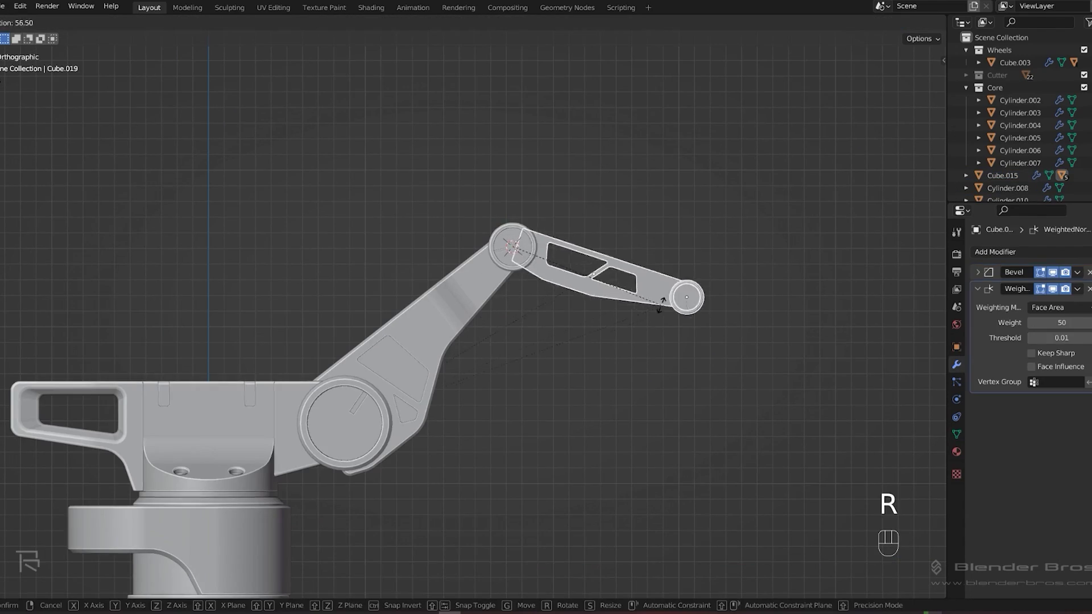
key(e)
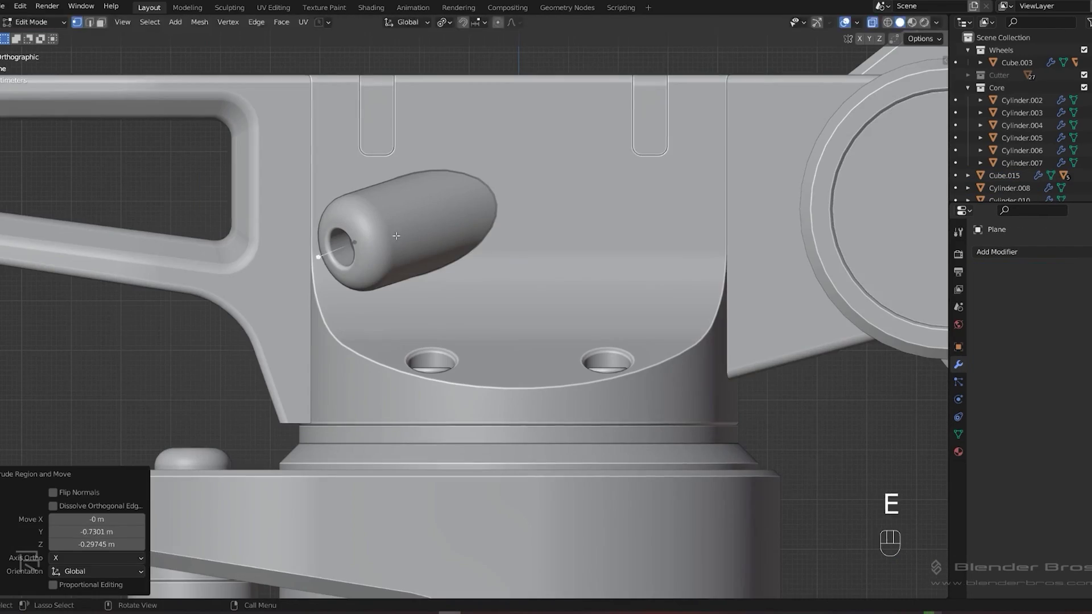
key(e)
key(e)
key(e)
key(e)
key(a)
key(shift+ctrl+b)
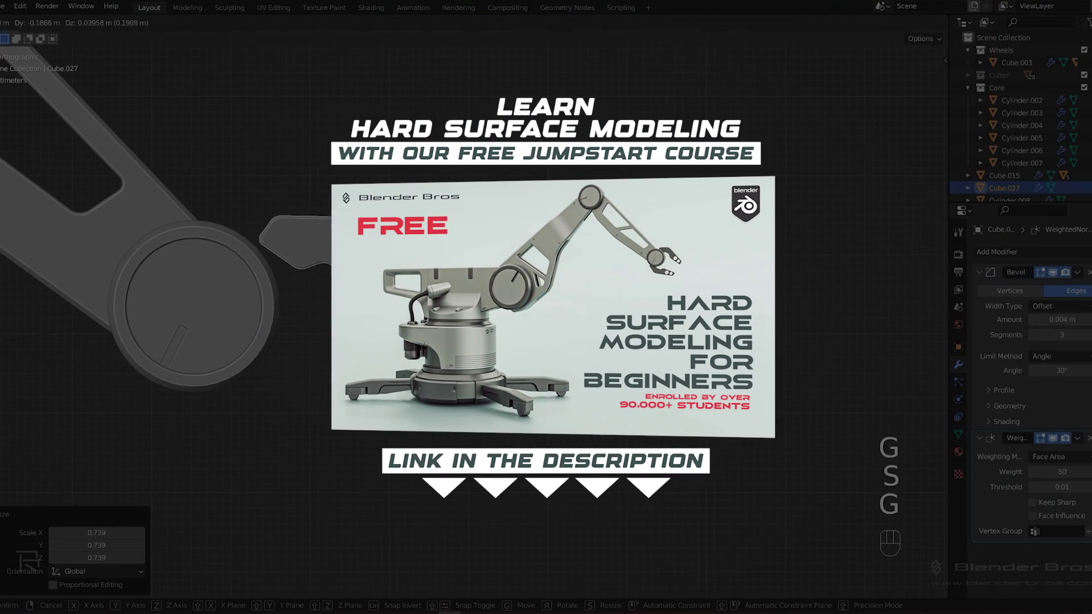
key(8)
key(0)
key(Return)
key(r)
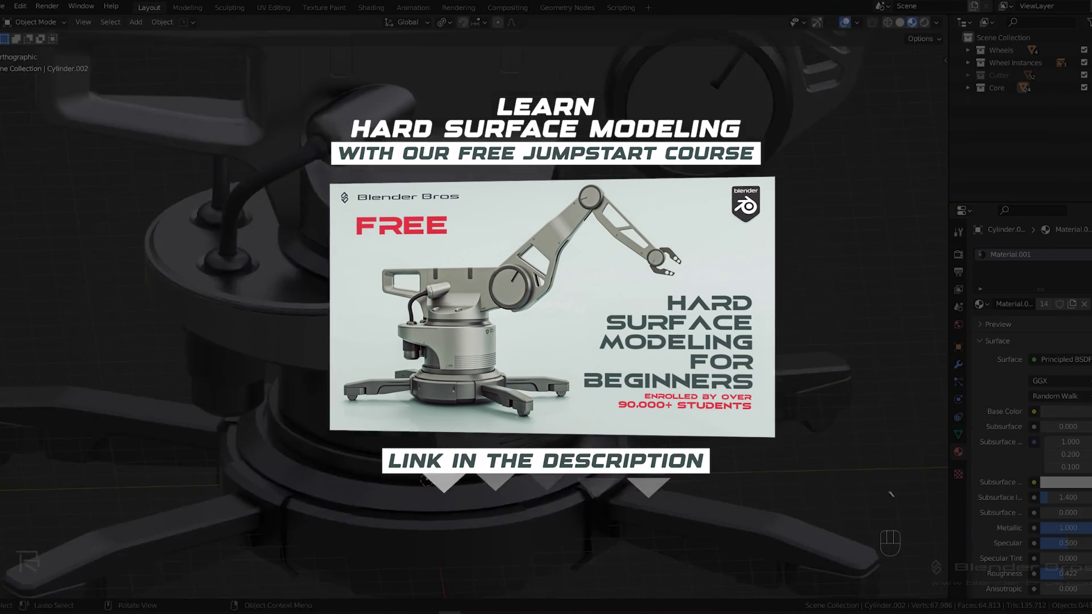
key(Tab)
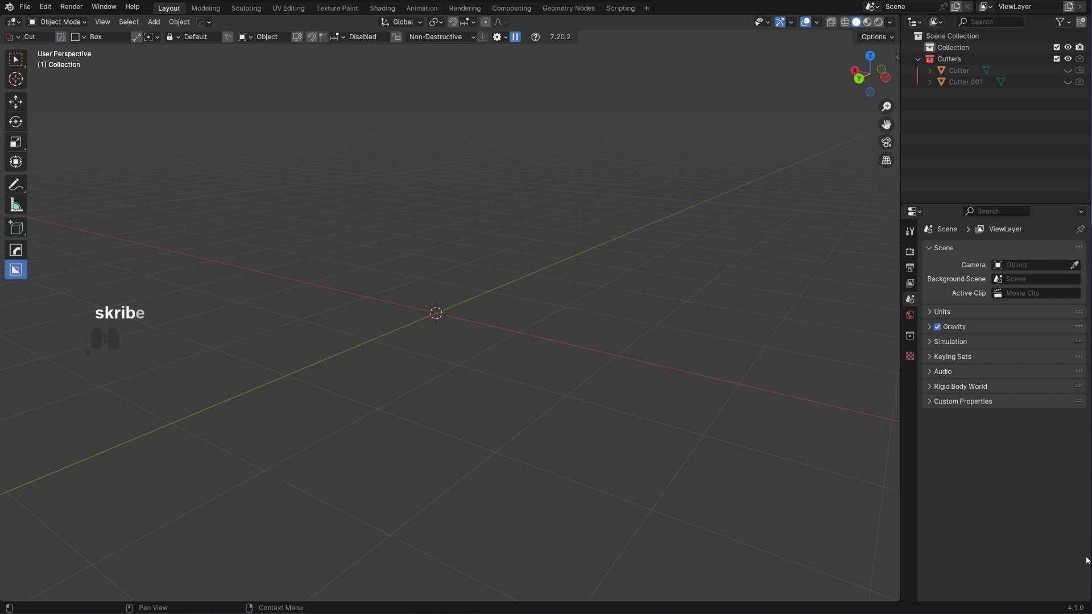
Add a cube, scale it about 1.2x, and apply the HardOps Bevel with Auto Smooth.
key(shift+a)
mouse_move(551, 324)
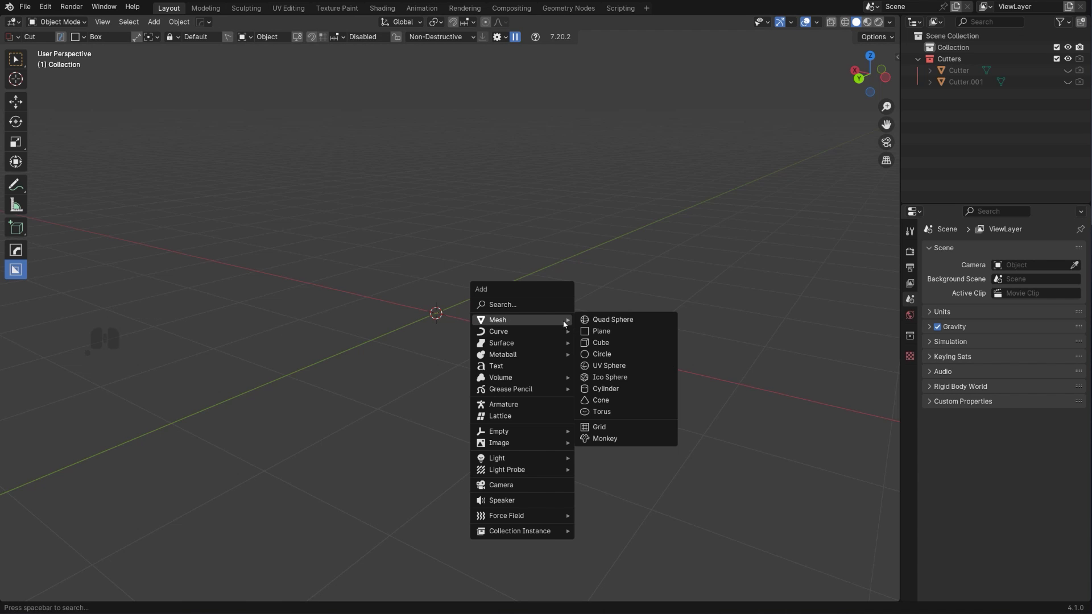
click(598, 342)
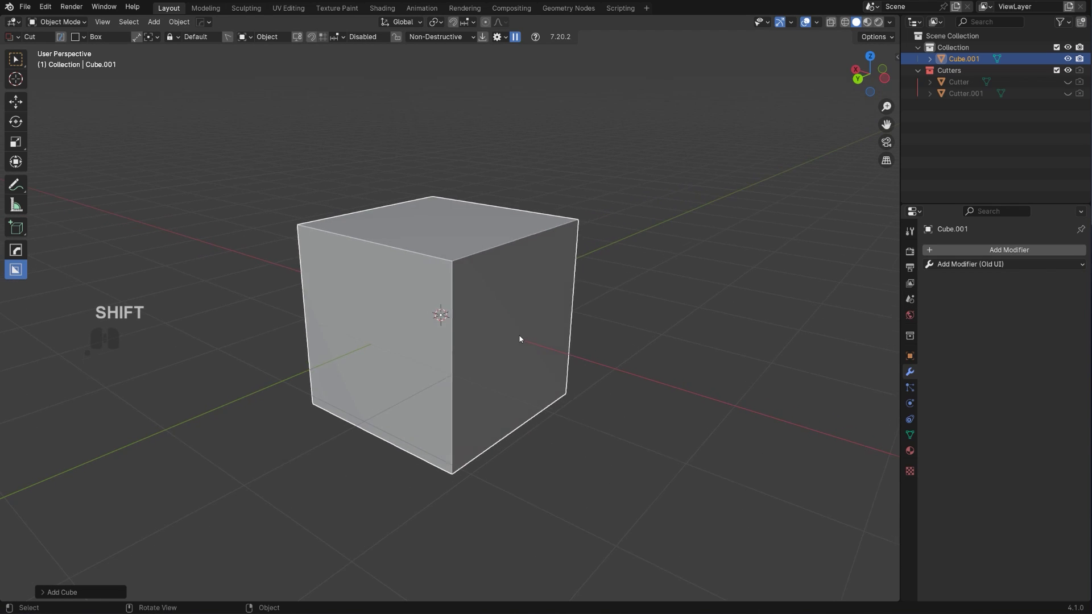
key(s)
click(565, 300)
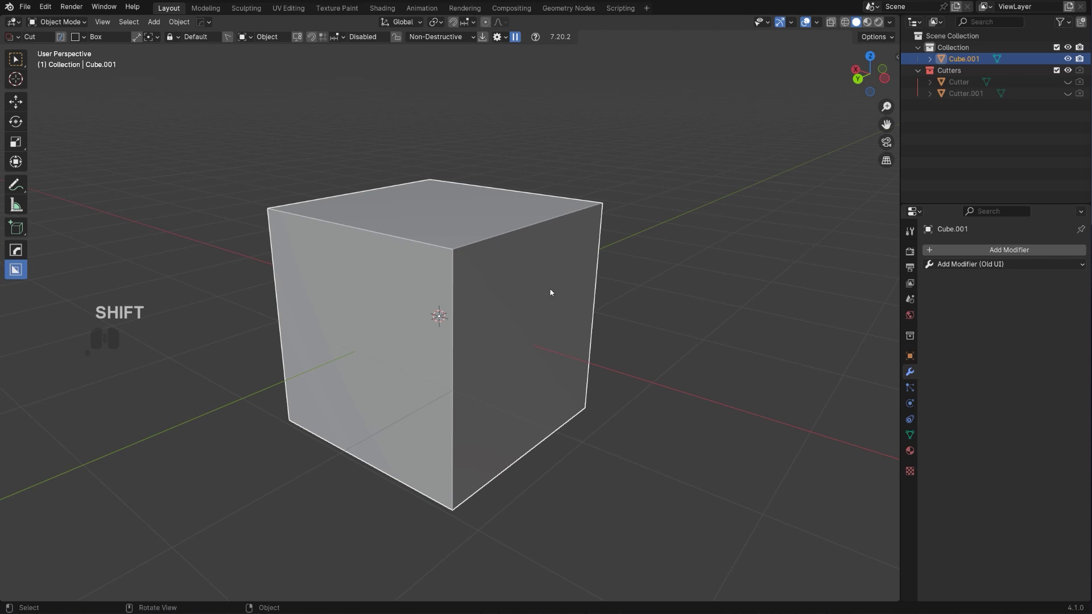
key(q)
click(547, 295)
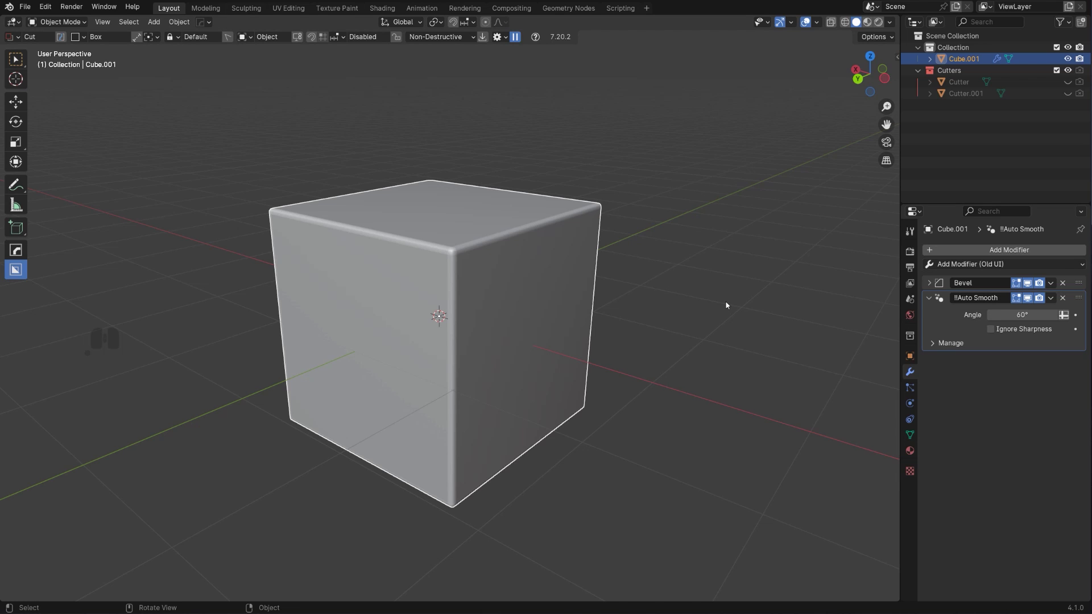
scroll(727, 305, down, 3)
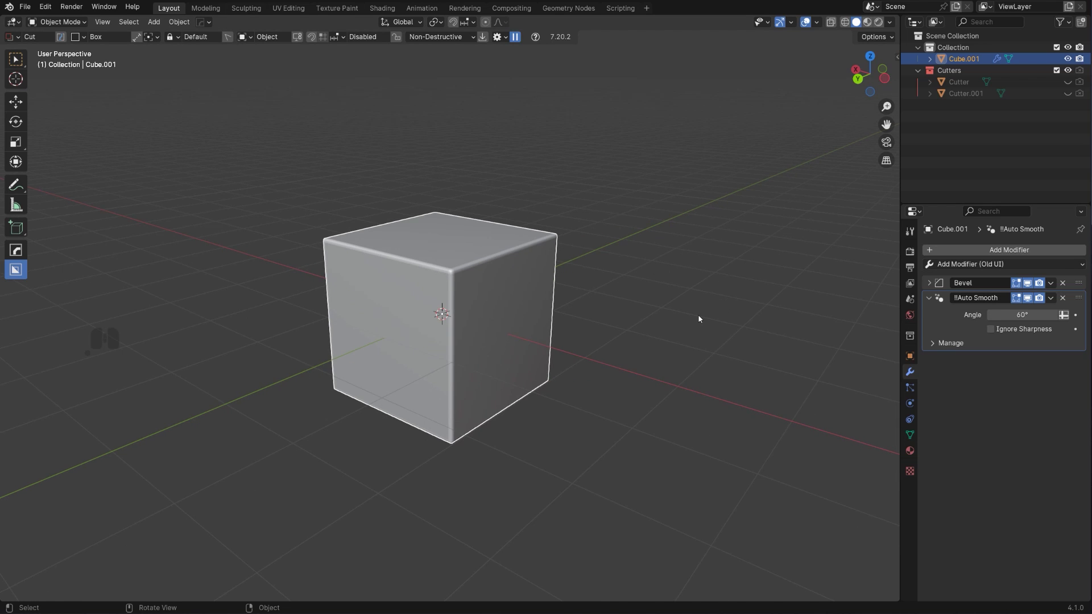
click(965, 252)
mouse_move(964, 257)
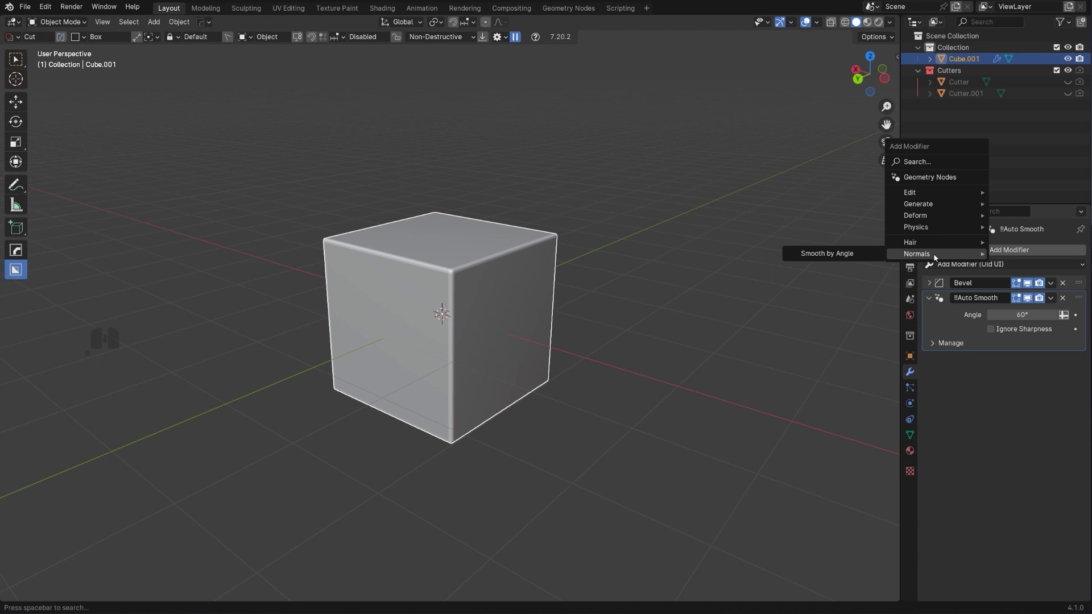
click(843, 255)
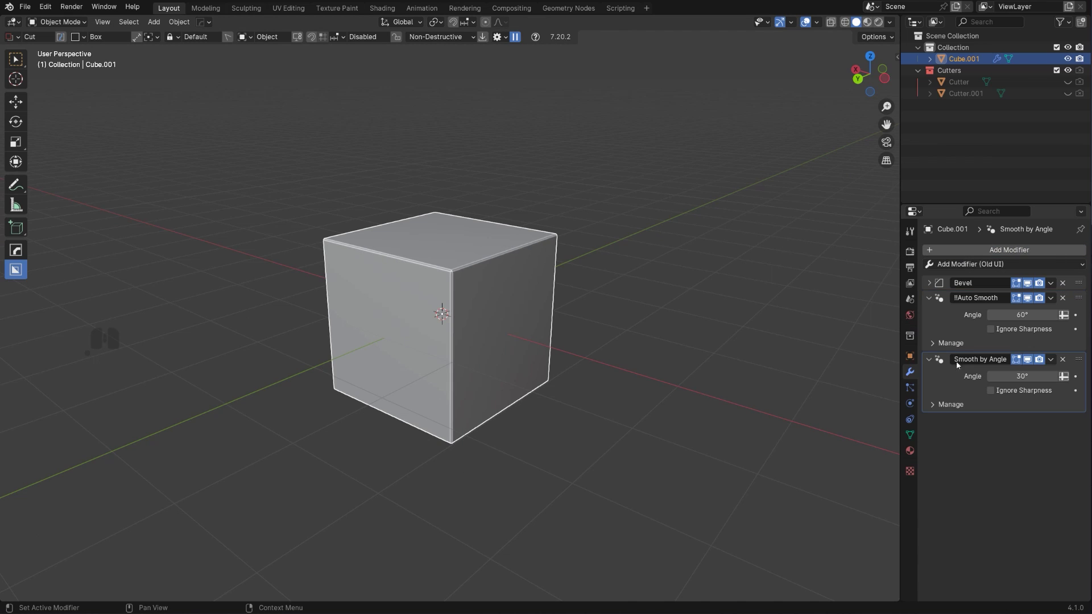
key(ctrl+x)
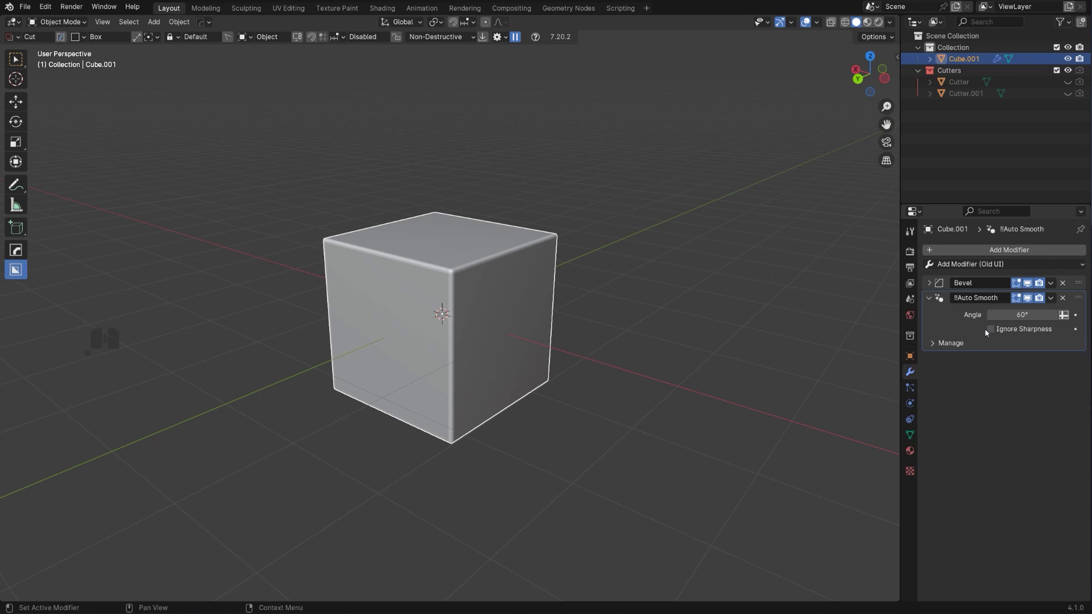
Add a HardOps Weighted Normal modifier and BoxCutter-cut a notch into the cube's top.
middle_drag(640, 283, 599, 303)
key(alt+x)
click(609, 291)
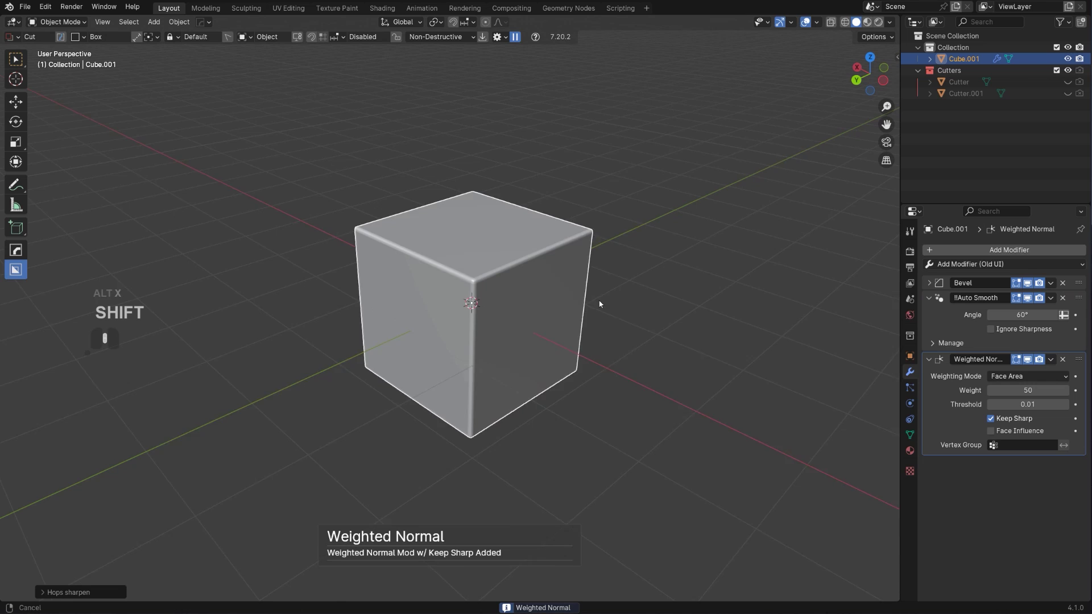
scroll(600, 304, down, 1)
mouse_move(421, 245)
mouse_down()
mouse_move(499, 276)
mouse_move(516, 294)
mouse_up()
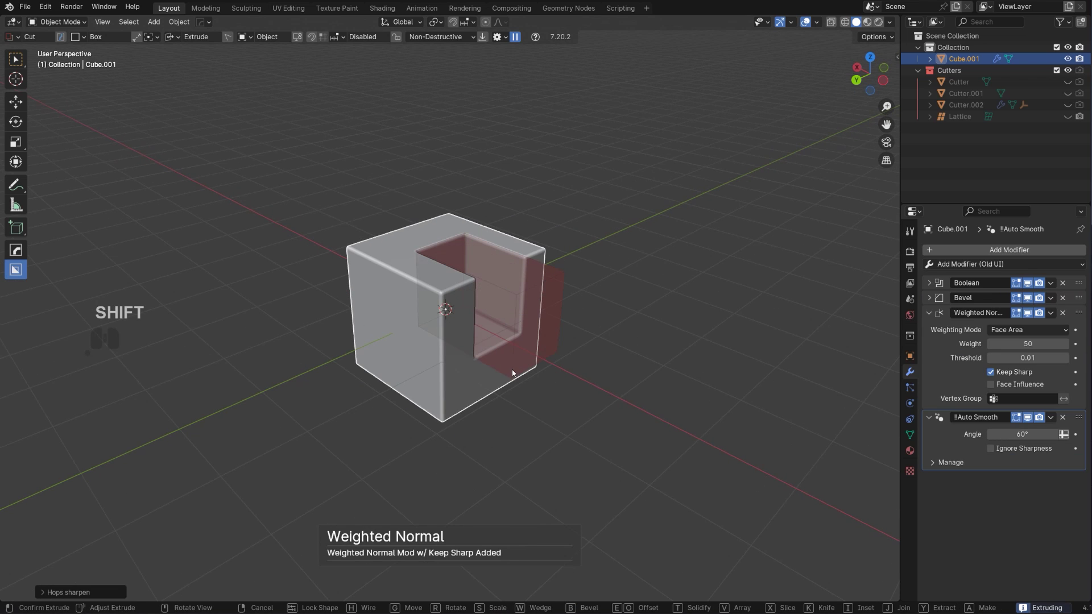
drag(513, 373, 540, 373)
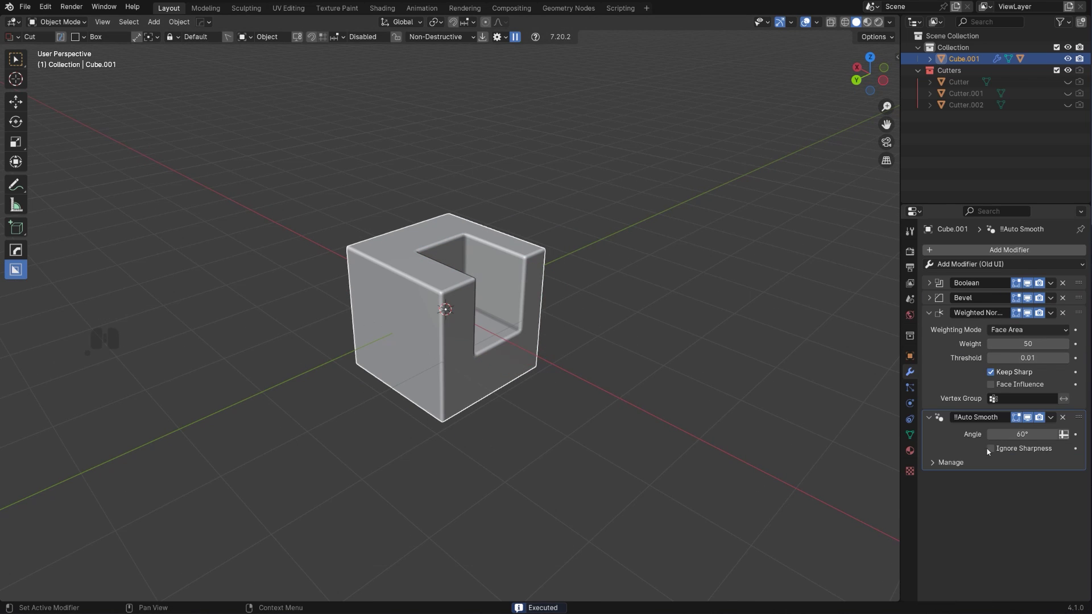
Delete the Bevel modifier and move Auto Smooth above Weighted Normal in the stack.
scroll(582, 305, up, 4)
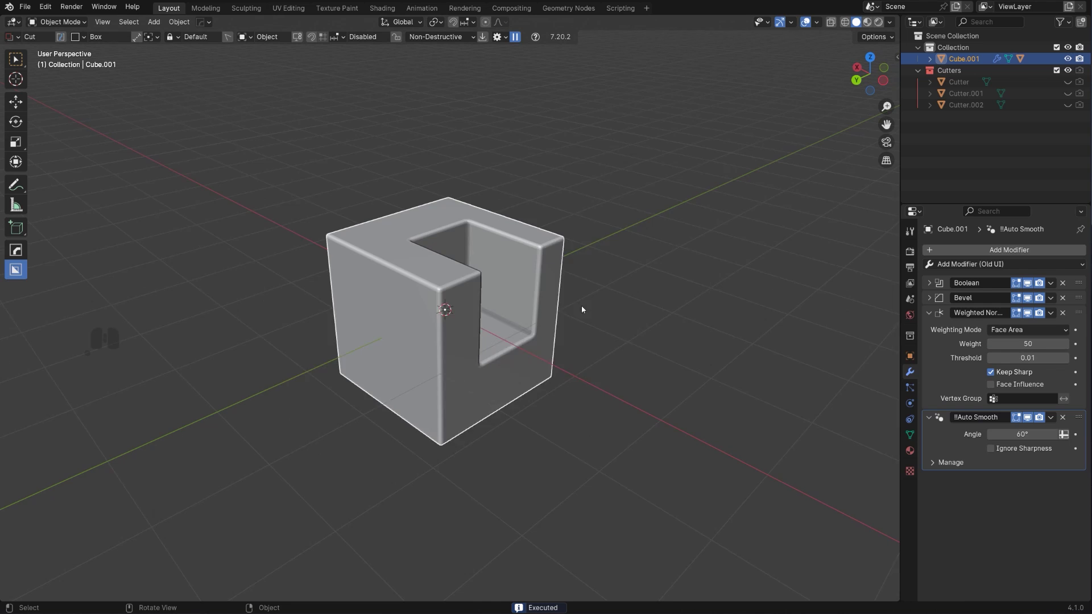
scroll(719, 330, down, 2)
click(1062, 297)
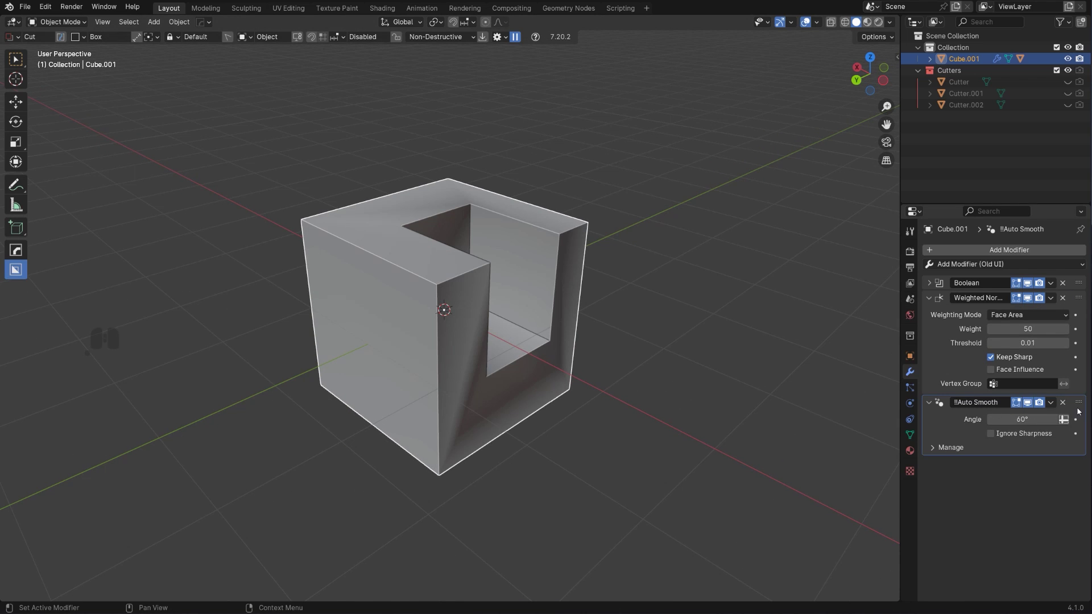
drag(1078, 403, 1078, 299)
mouse_move(563, 348)
middle_down()
mouse_move(571, 353)
mouse_move(496, 339)
mouse_move(580, 358)
mouse_move(663, 346)
middle_up()
scroll(709, 373, up, 1)
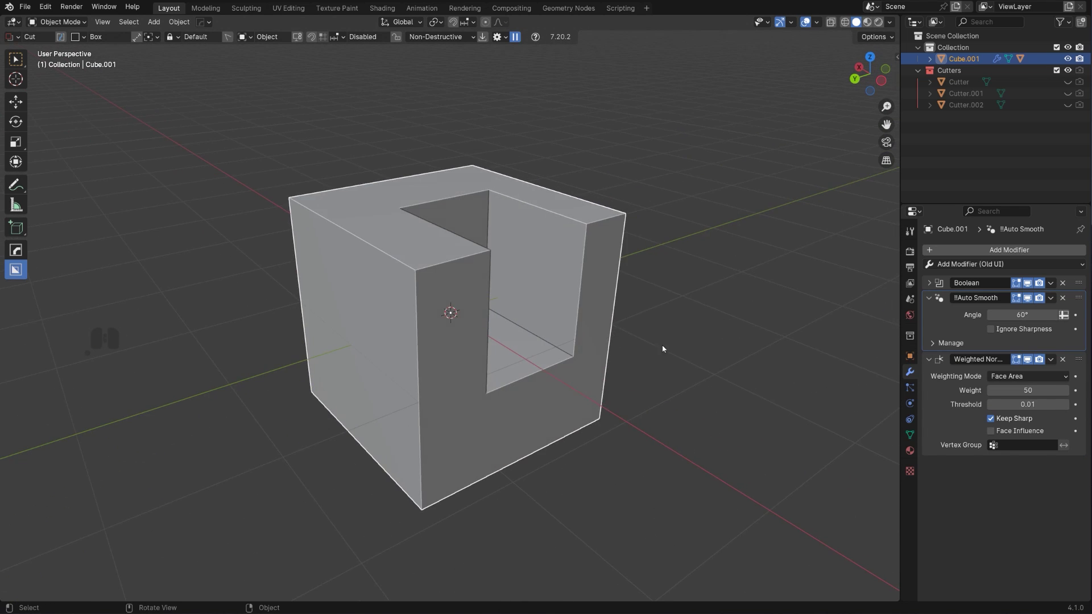
scroll(552, 315, down, 2)
key(ctrl+grave)
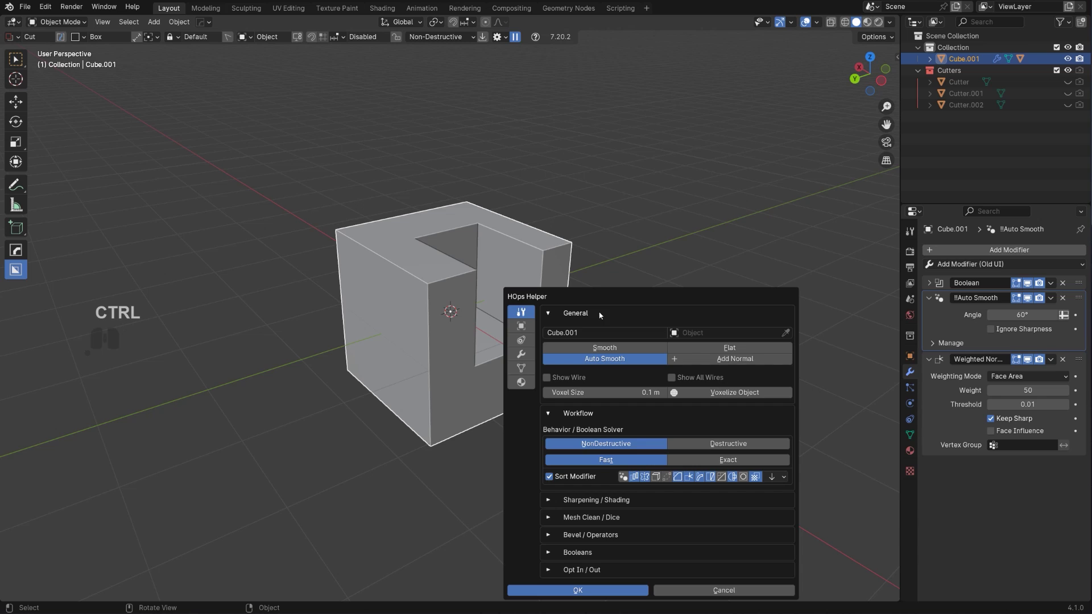
drag(599, 294, 500, 179)
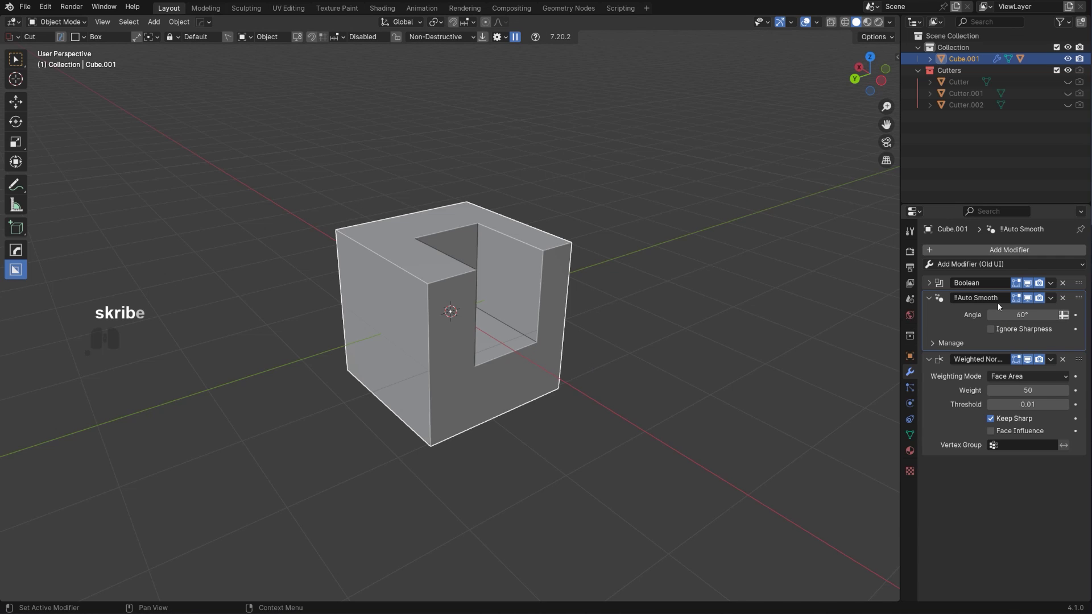
Move Auto Smooth below Weighted Normal, then try a HardOps bevel and remove it again.
mouse_move(1082, 300)
mouse_down()
mouse_move(1081, 481)
mouse_move(1074, 449)
mouse_up()
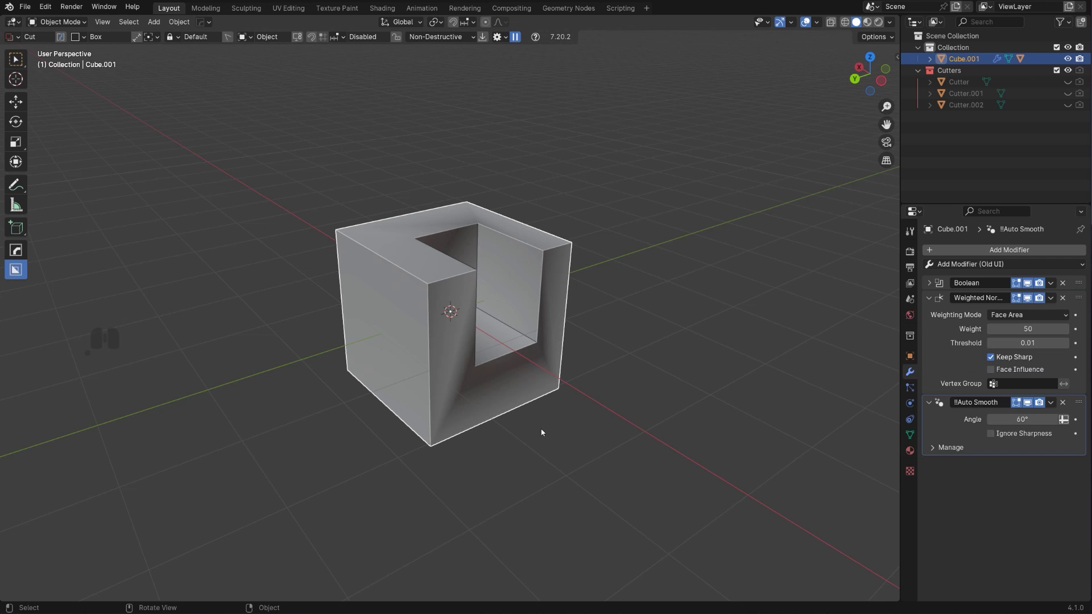
key(q)
click(422, 314)
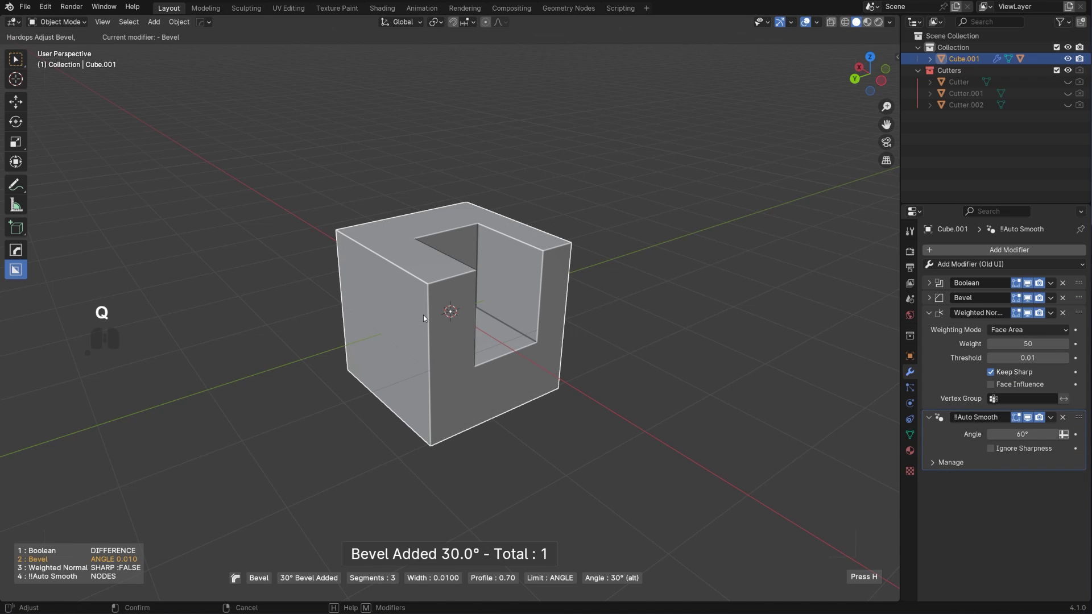
click(421, 314)
middle_drag(421, 313, 566, 322)
click(1062, 298)
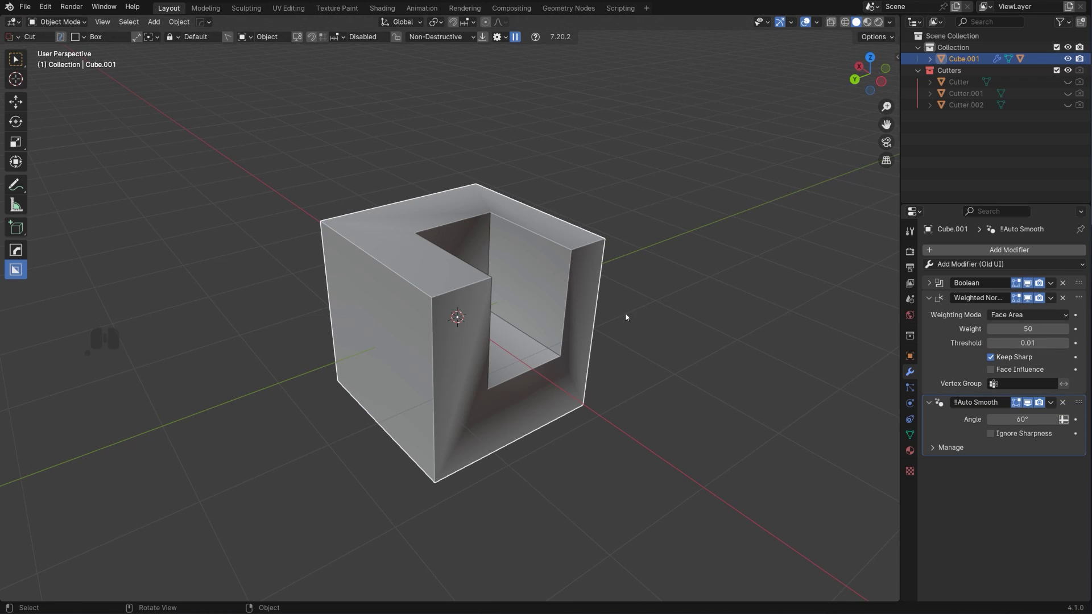
middle_drag(526, 359, 532, 336)
Test removing Weighted Normal, undo to restore it, and reorder Auto Smooth again.
mouse_move(1078, 402)
mouse_down()
mouse_move(1080, 308)
mouse_move(1088, 400)
mouse_up()
click(1062, 297)
middle_drag(592, 296, 623, 313)
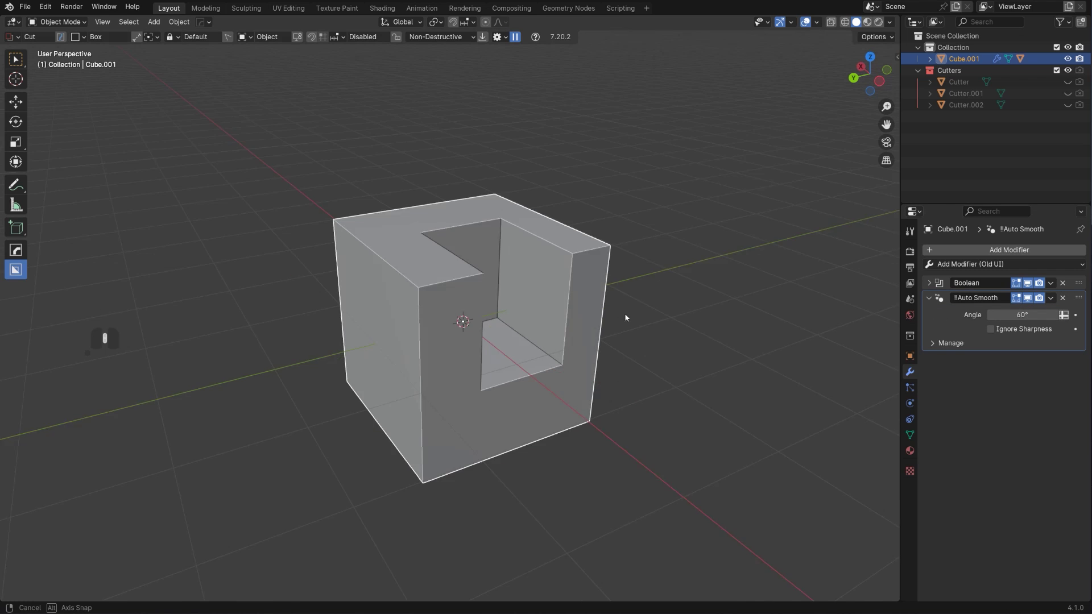
scroll(664, 351, up, 4)
key(ctrl+z)
drag(1079, 402, 1080, 299)
scroll(442, 342, down, 4)
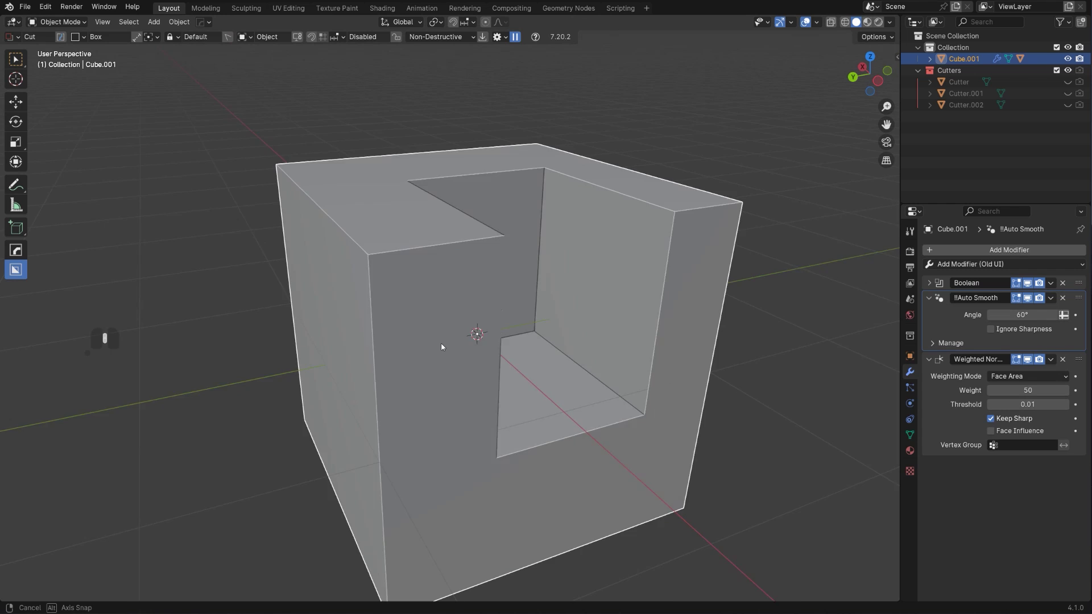
Add a 30° HardOps bevel to the notched cube.
key(q)
click(539, 319)
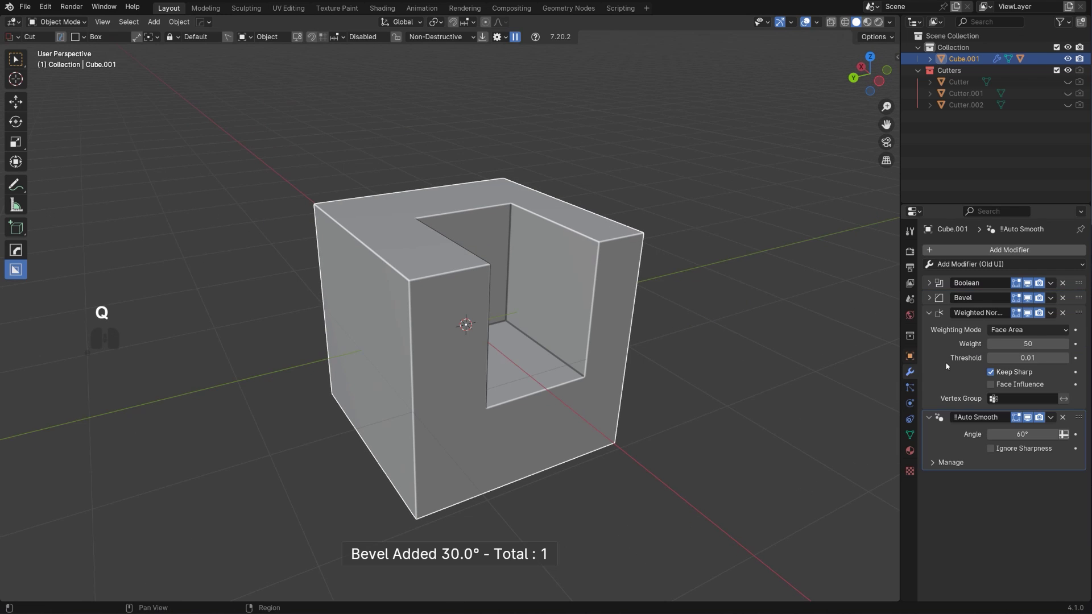
middle_drag(408, 360, 533, 289)
Shade the notched cube smooth so it carries Weighted Normal and a 60° Auto Smooth.
right_click(570, 252)
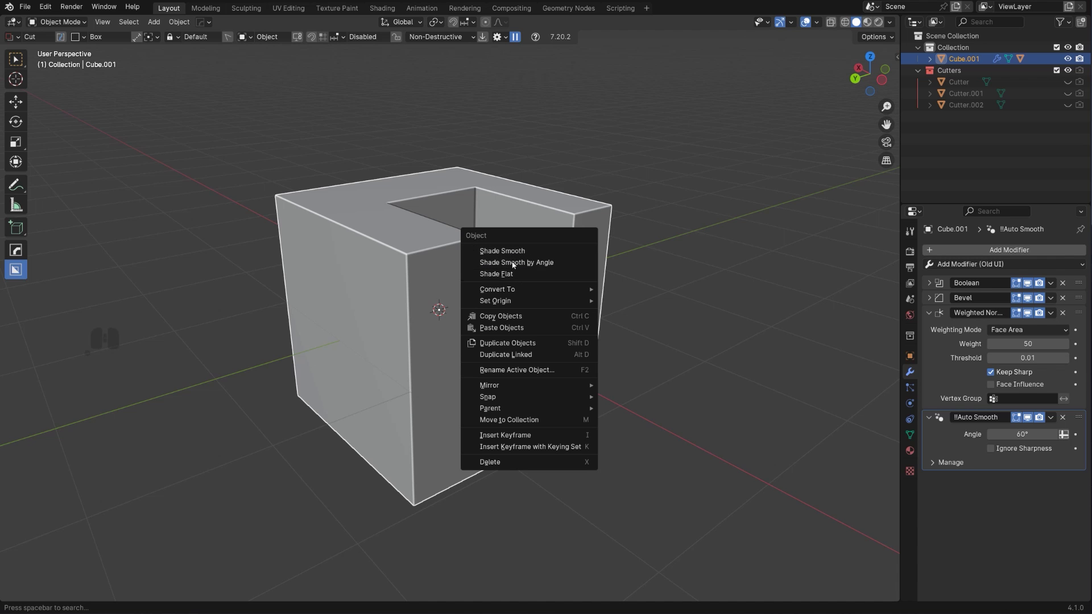
click(505, 257)
scroll(607, 315, down, 2)
scroll(598, 315, up, 3)
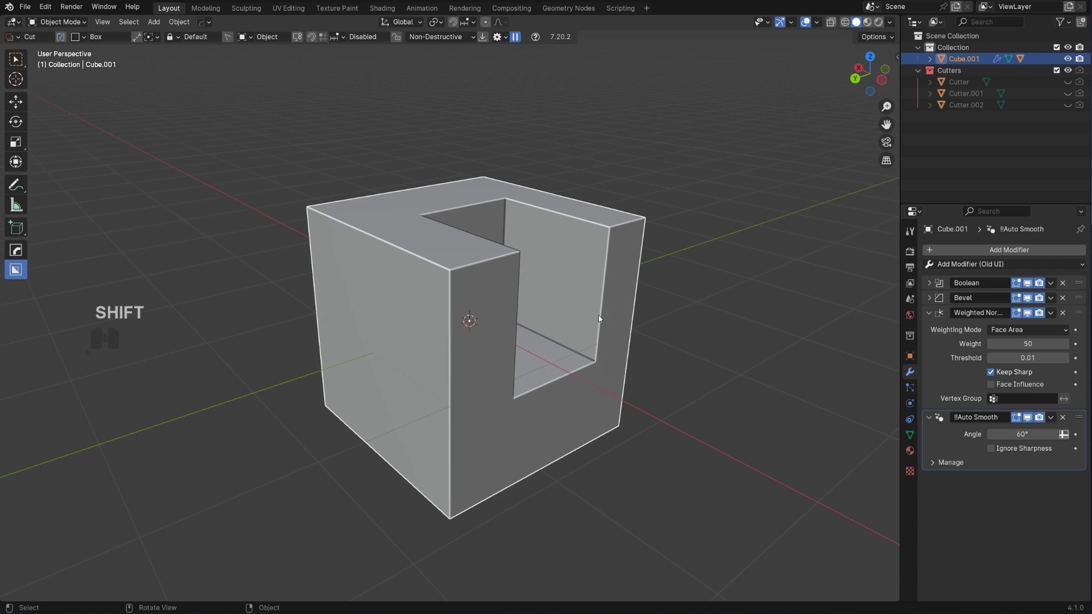
middle_drag(608, 269, 611, 271)
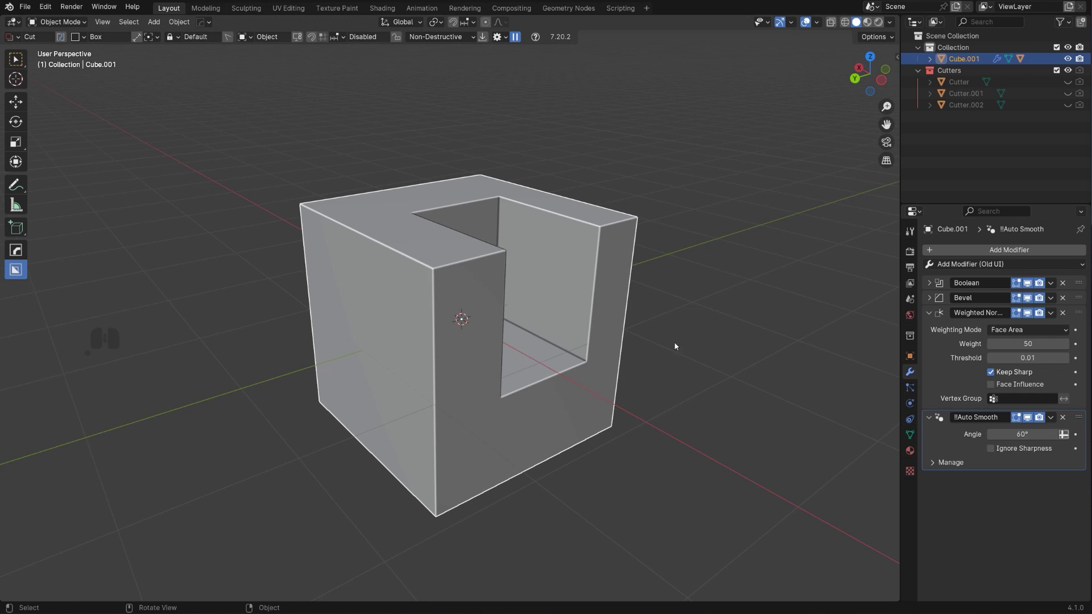
Run HardOps Sharpen on the cube and settle the Auto Smooth angle at 35°.
key(q)
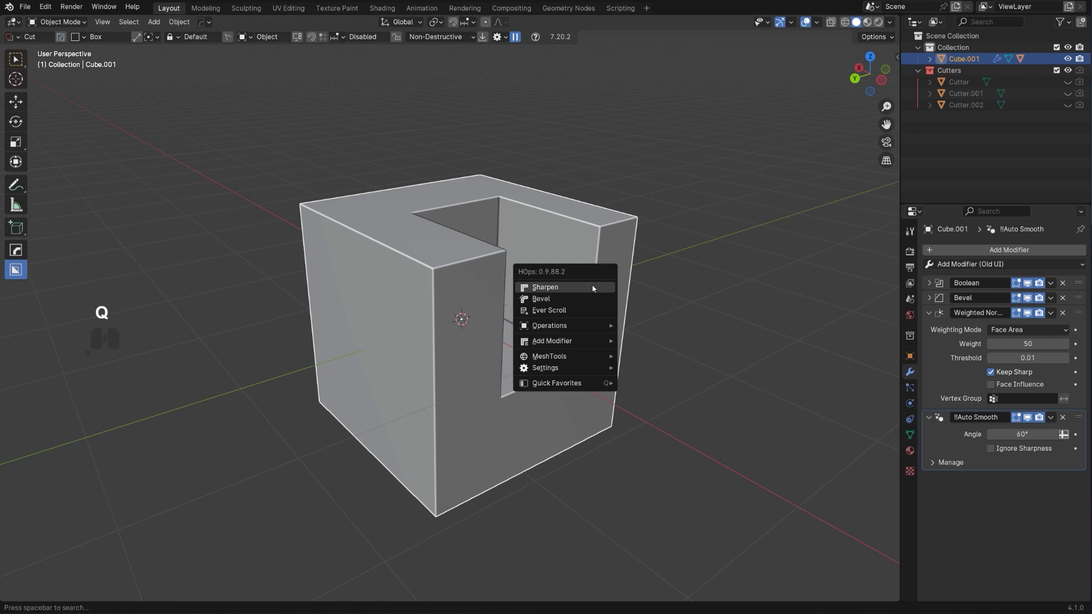
shift+click(592, 288)
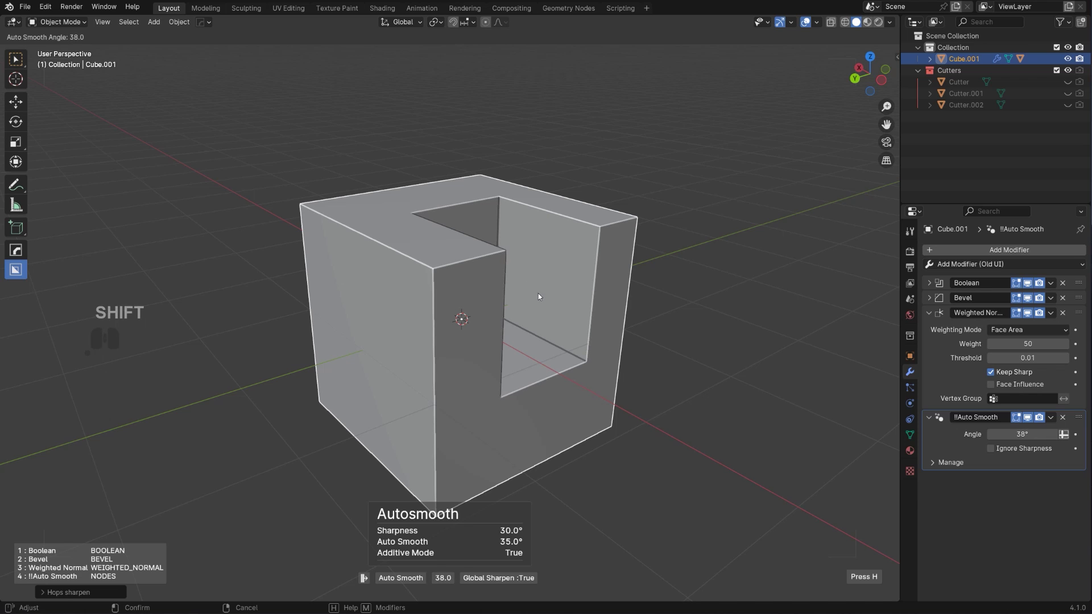
click(182, 432)
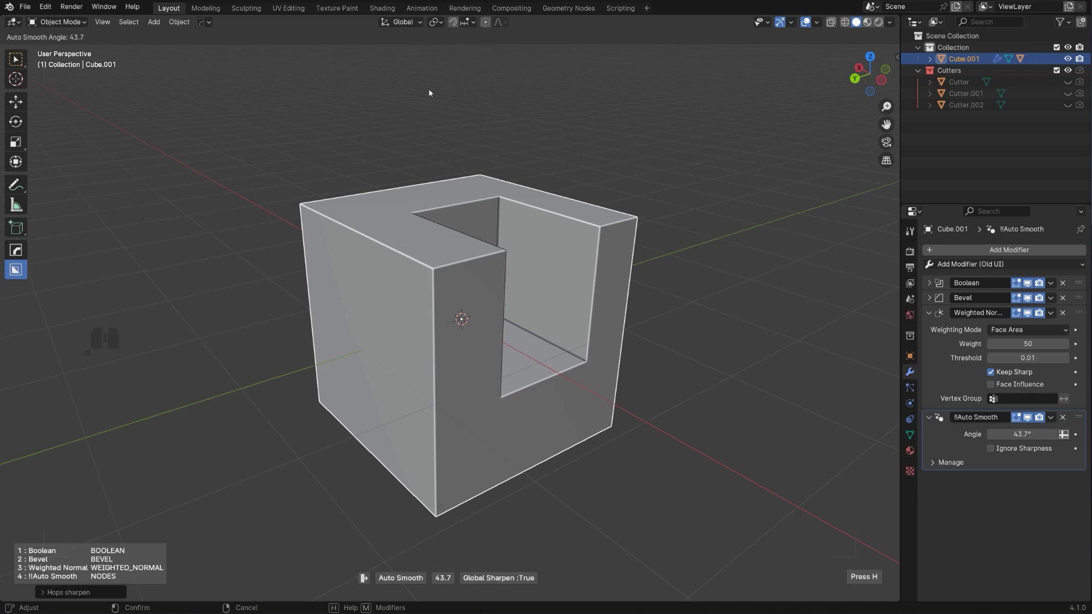
click(551, 177)
key(ctrl+z)
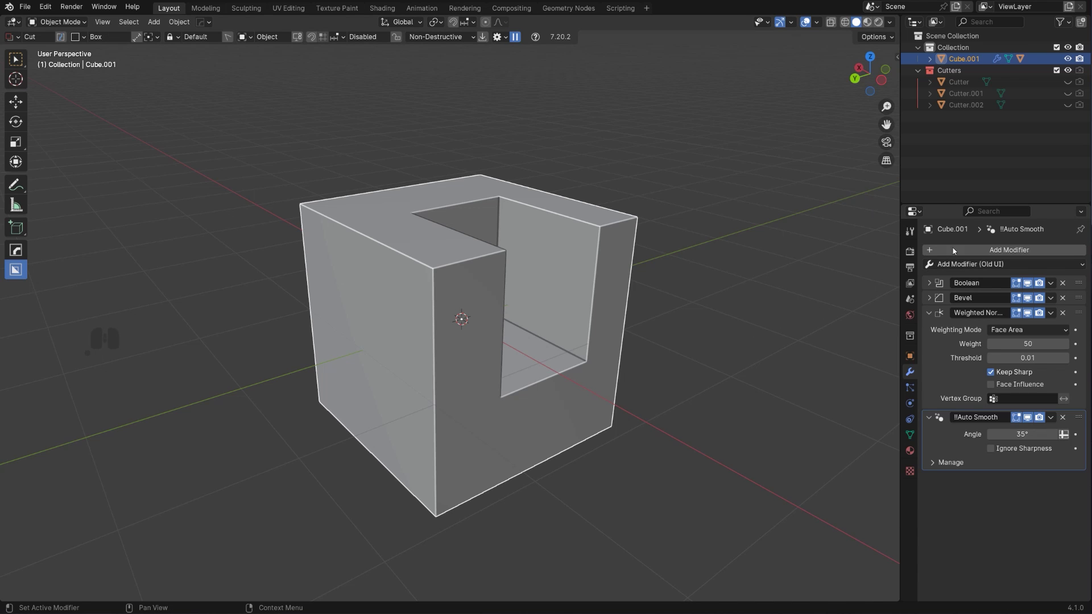
click(994, 249)
mouse_move(994, 248)
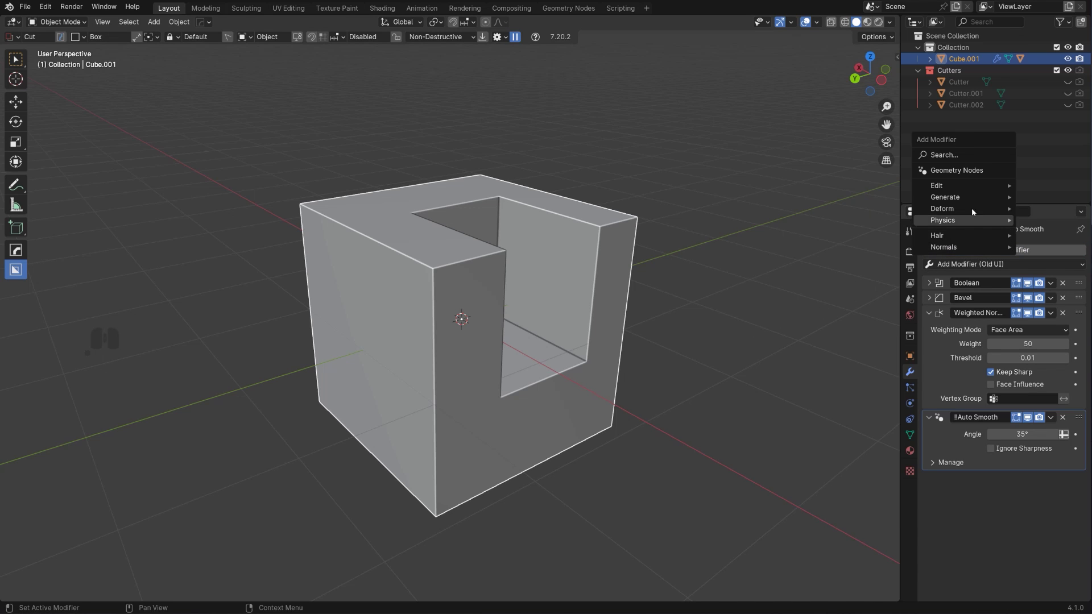
mouse_move(980, 223)
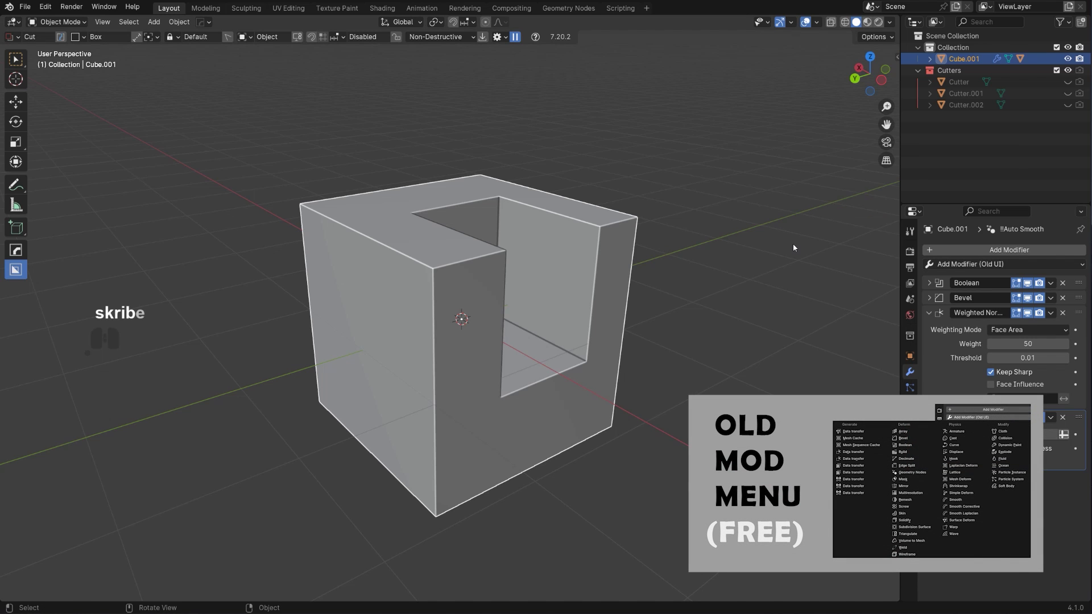
click(45, 6)
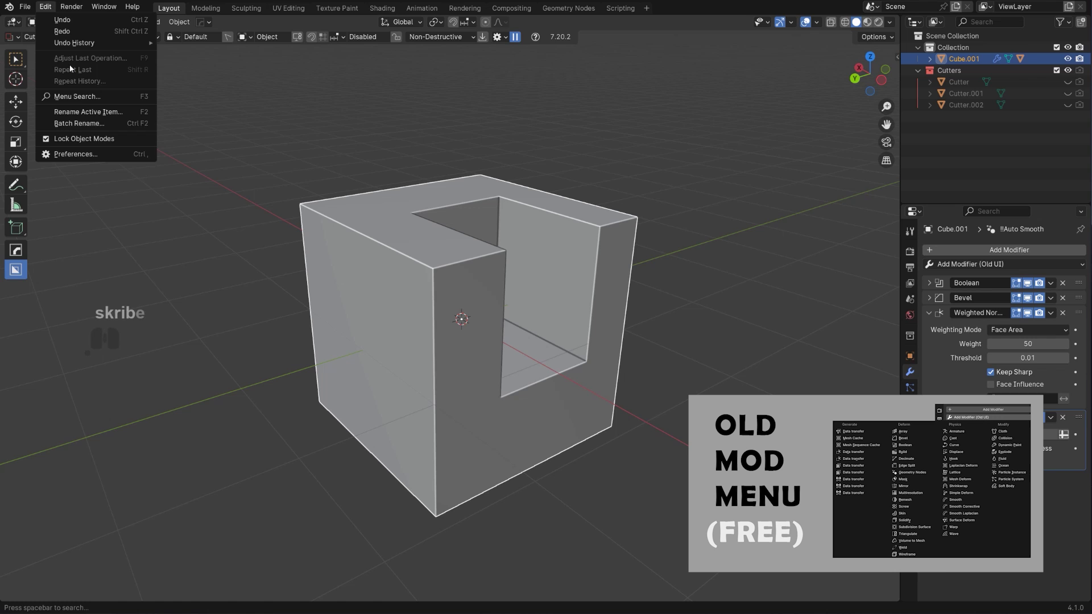
click(102, 155)
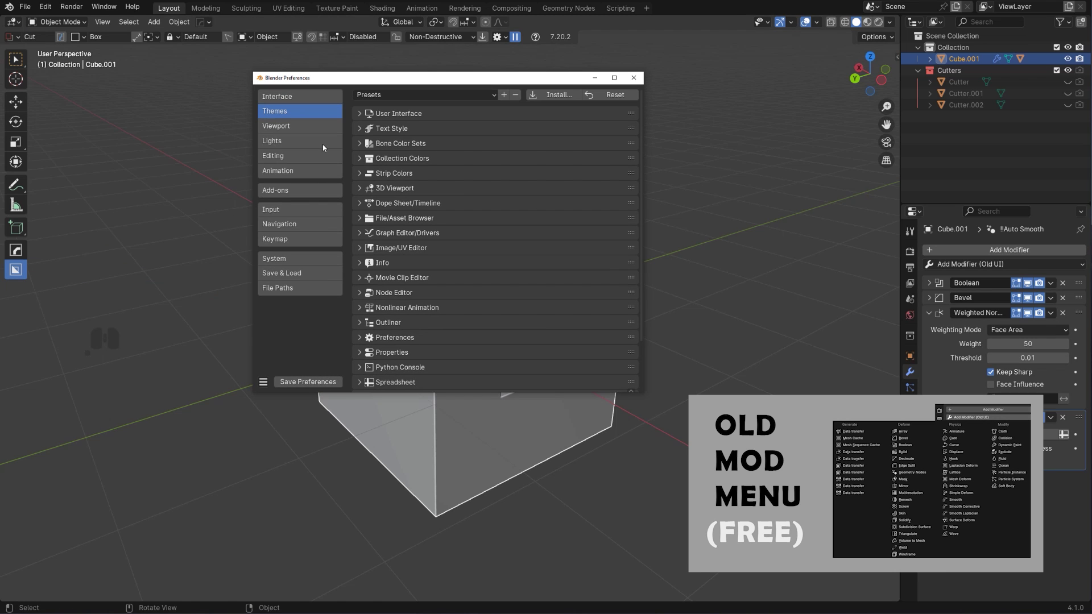
click(297, 190)
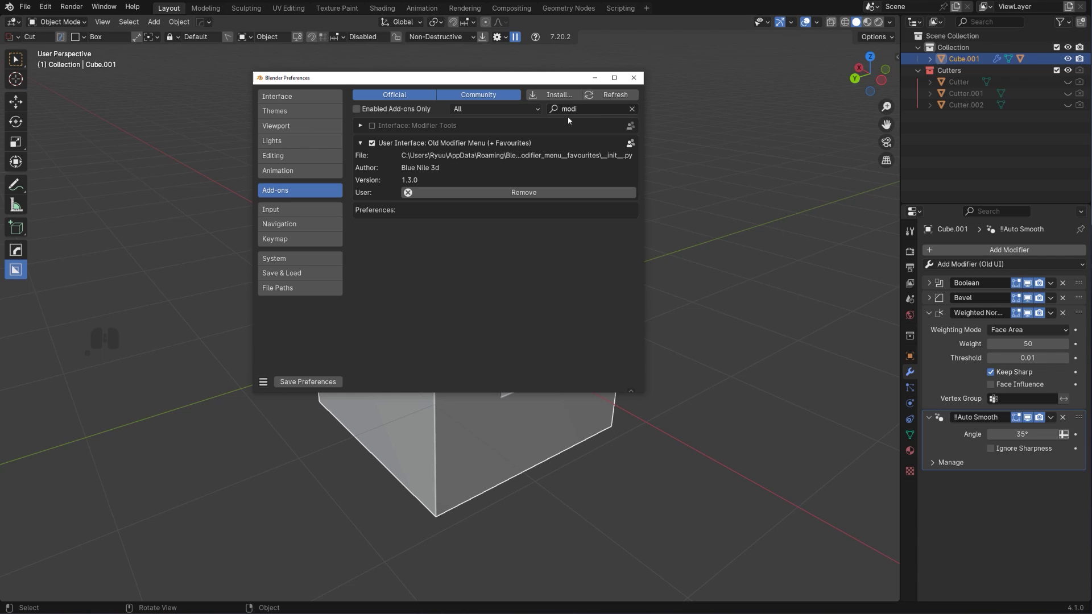
click(640, 79)
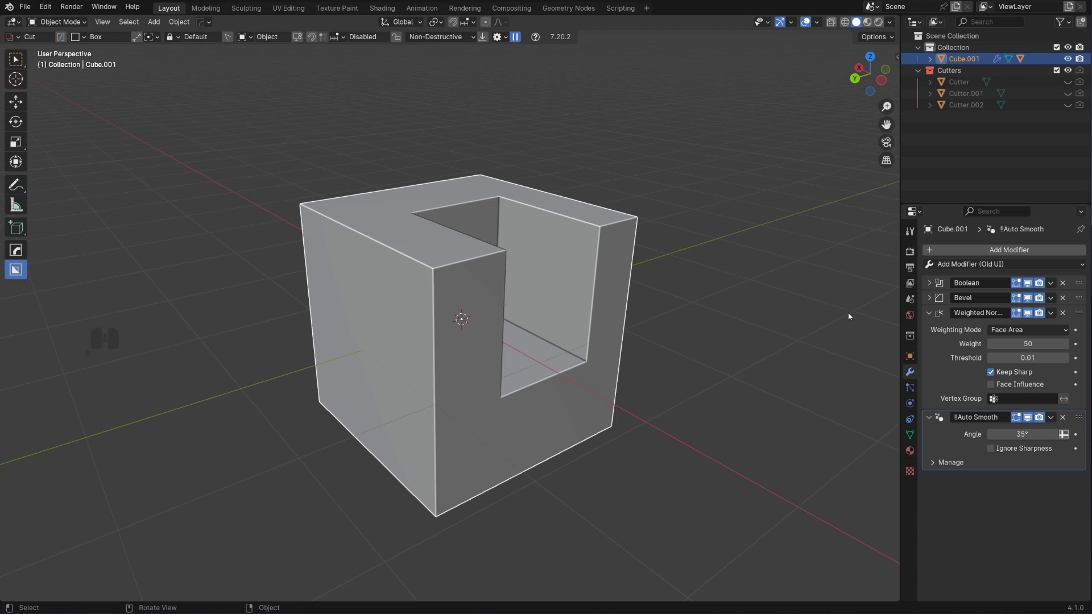
Browse the Old UI modifier list, then select the cube and open the Alt+M material list.
click(1015, 265)
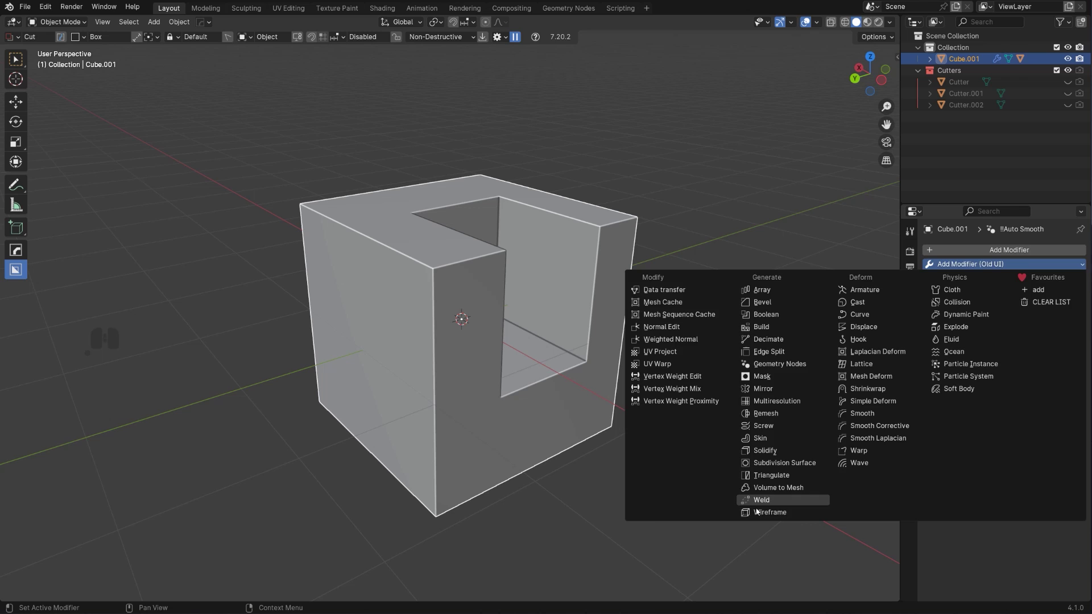
key(Escape)
click(983, 265)
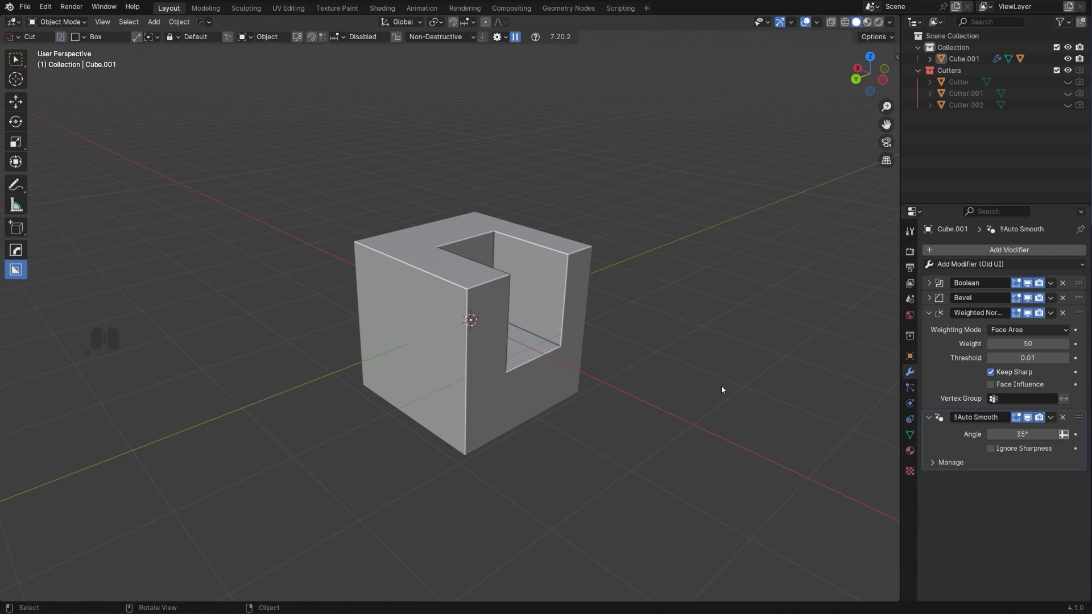
click(513, 298)
key(alt+m)
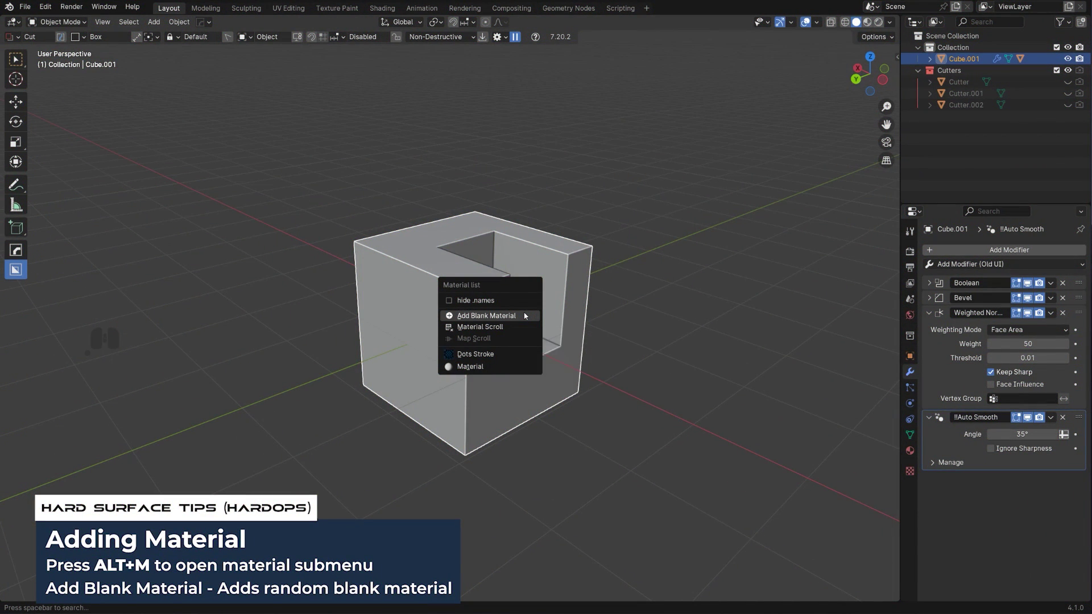
Add a blank material, Material.001, and show its Material Properties.
click(525, 316)
click(909, 451)
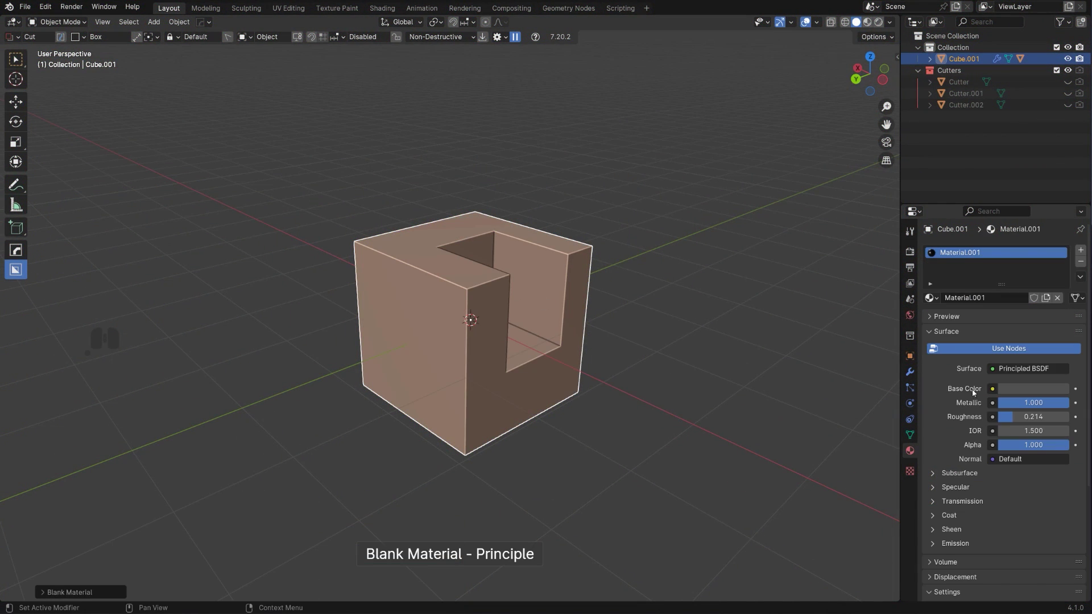
scroll(993, 390, down, 6)
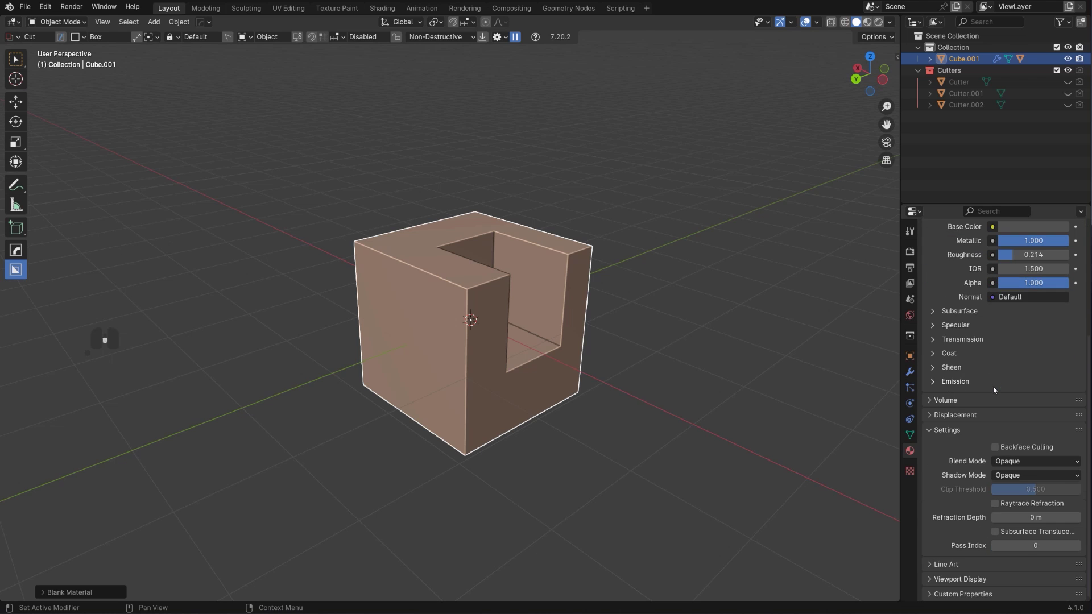
scroll(993, 399, up, 5)
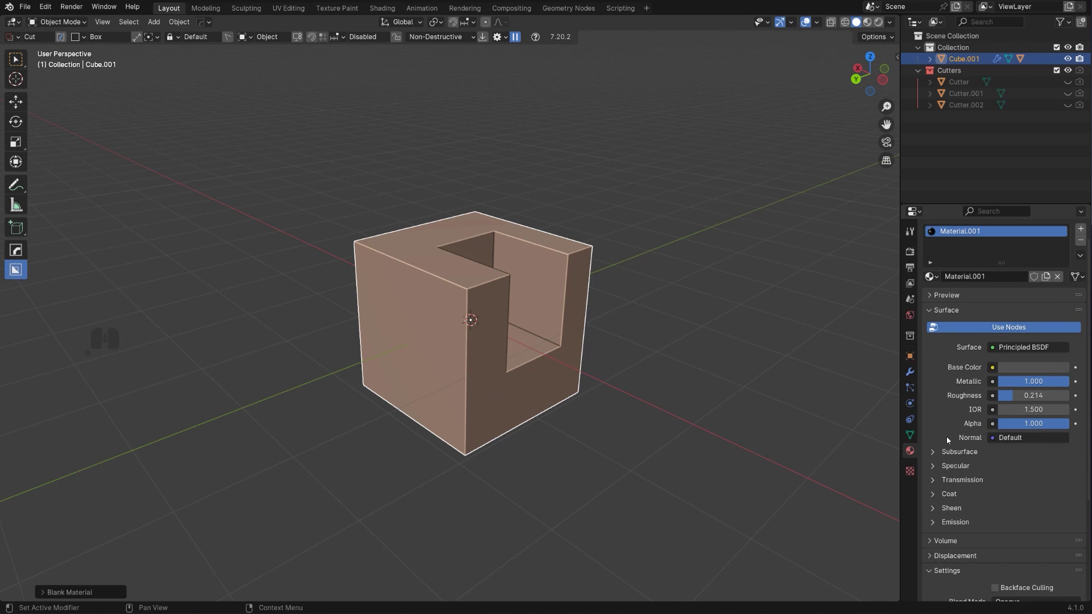
Expand the Subsurface, Specular and Transmission sections of the Principled BSDF.
click(932, 452)
scroll(936, 461, down, 3)
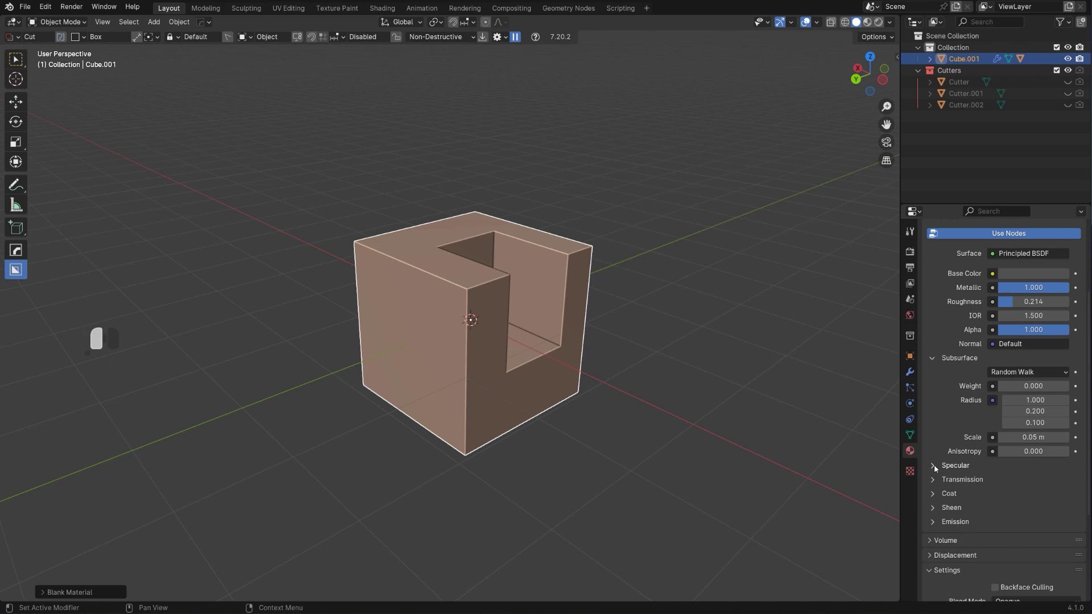
click(932, 465)
scroll(966, 370, down, 3)
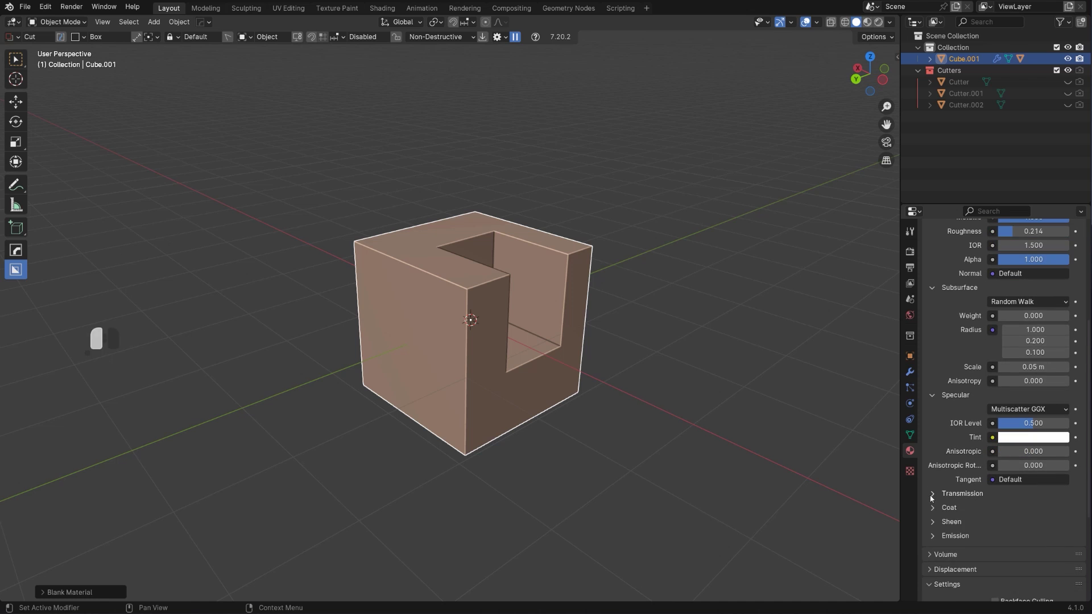
click(933, 493)
click(933, 494)
scroll(957, 441, up, 3)
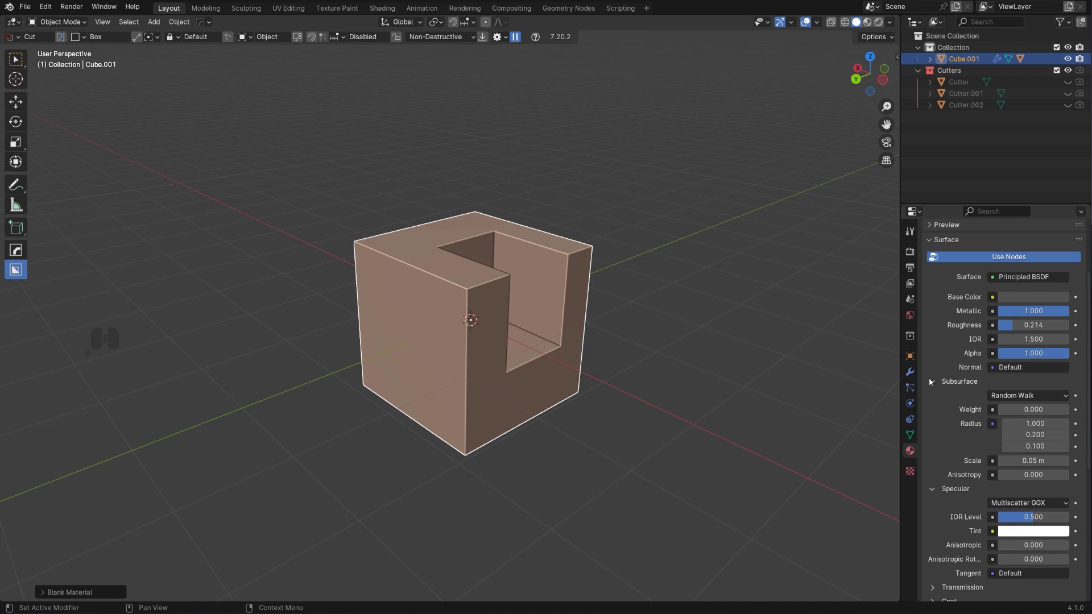
Collapse the Subsurface and Specular sections and review the material settings.
click(930, 381)
click(932, 395)
scroll(953, 405, up, 3)
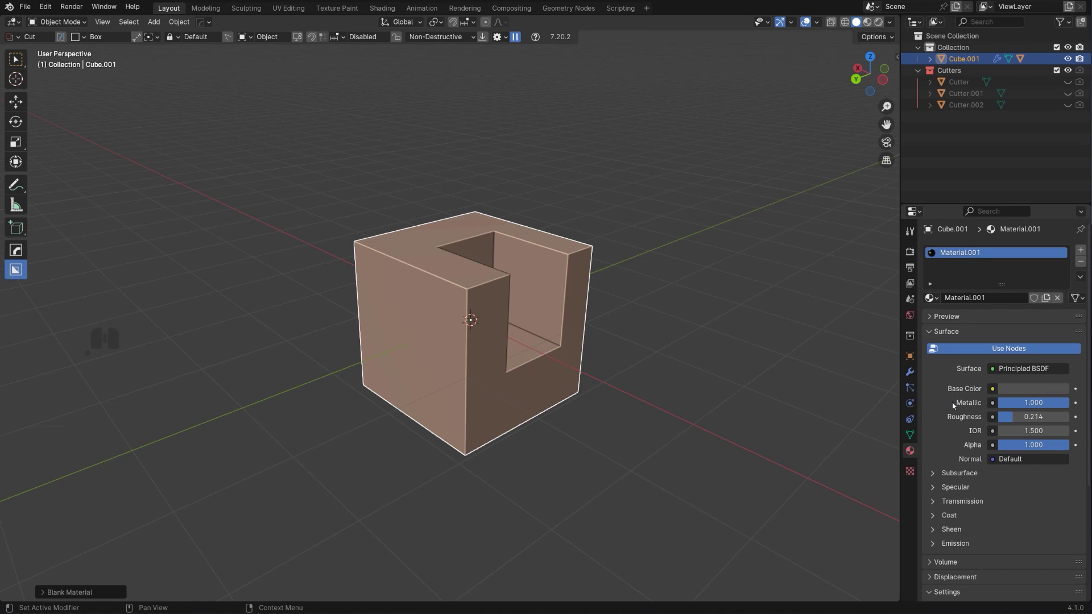
scroll(1023, 472, down, 3)
scroll(1021, 484, up, 3)
scroll(1004, 427, down, 3)
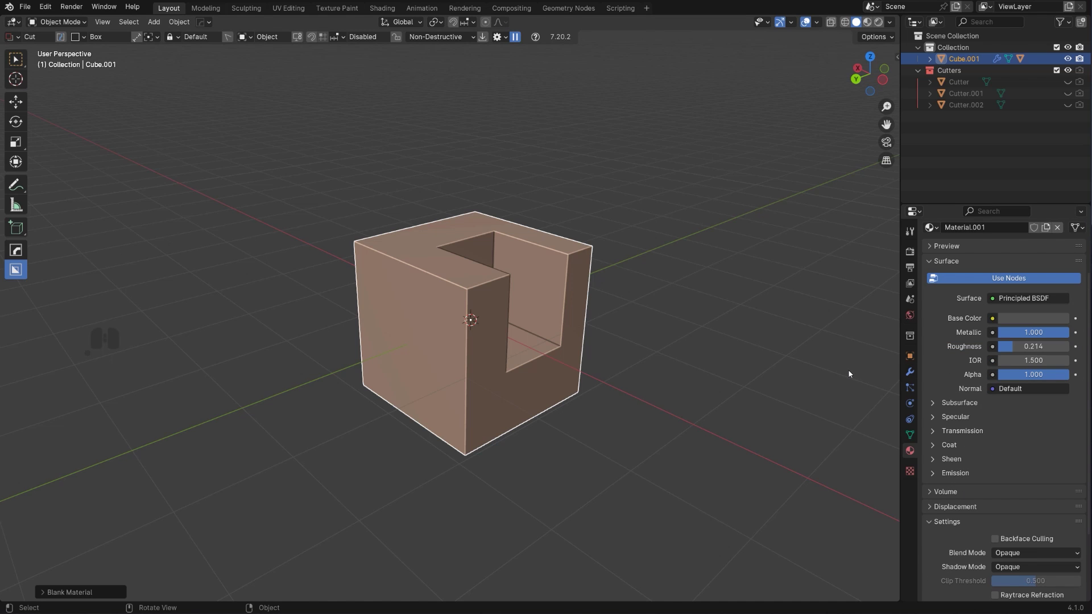
Apply MaterialWorks Metal > Coated Titanium to the cube and view it in Rendered shading.
key(n)
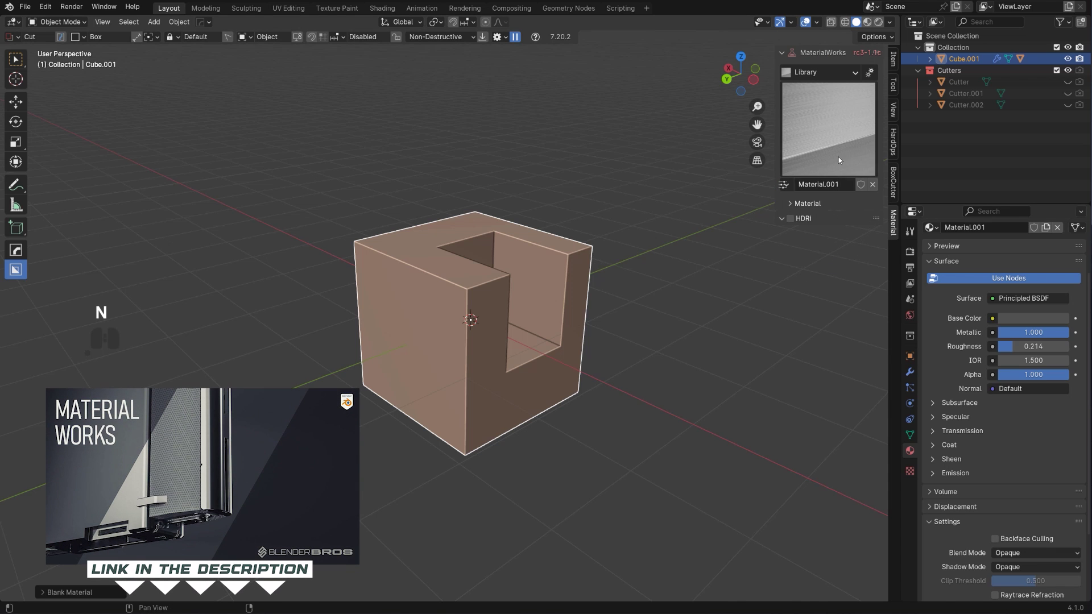
click(837, 140)
click(844, 73)
click(820, 126)
click(821, 127)
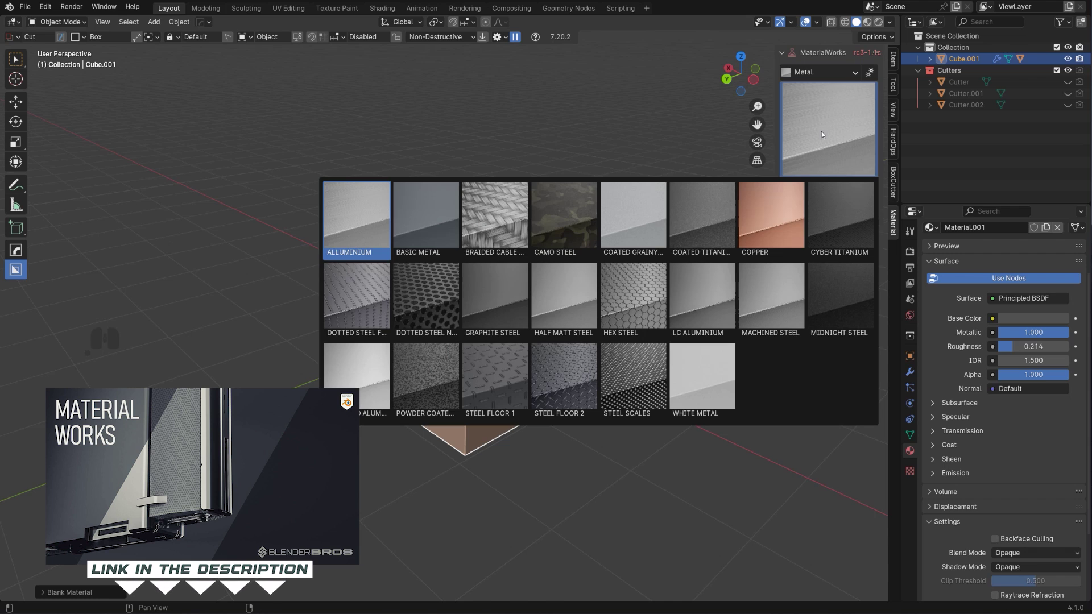
click(696, 239)
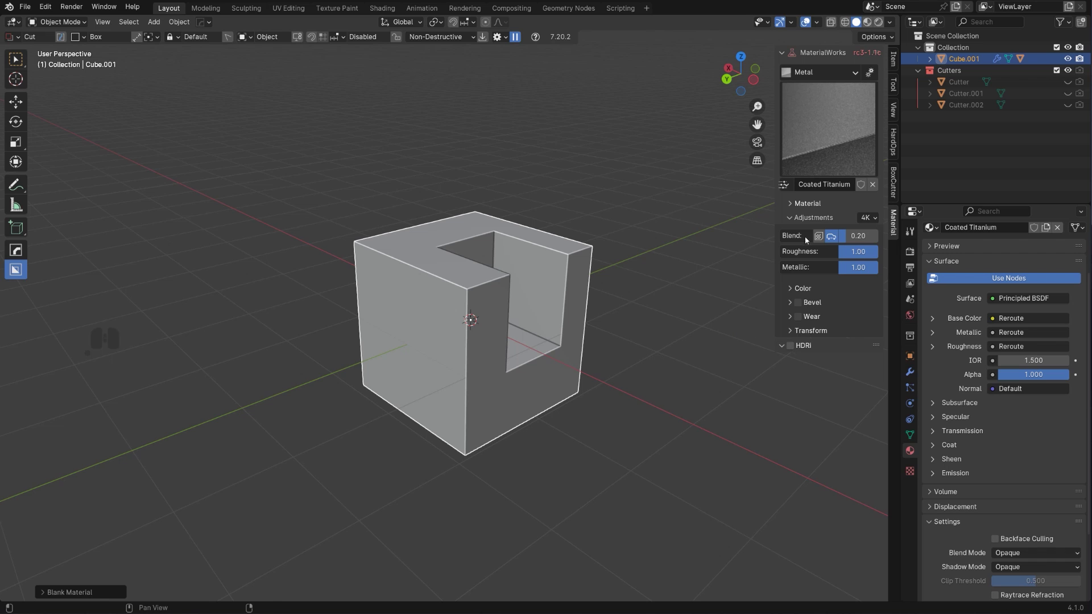
click(878, 22)
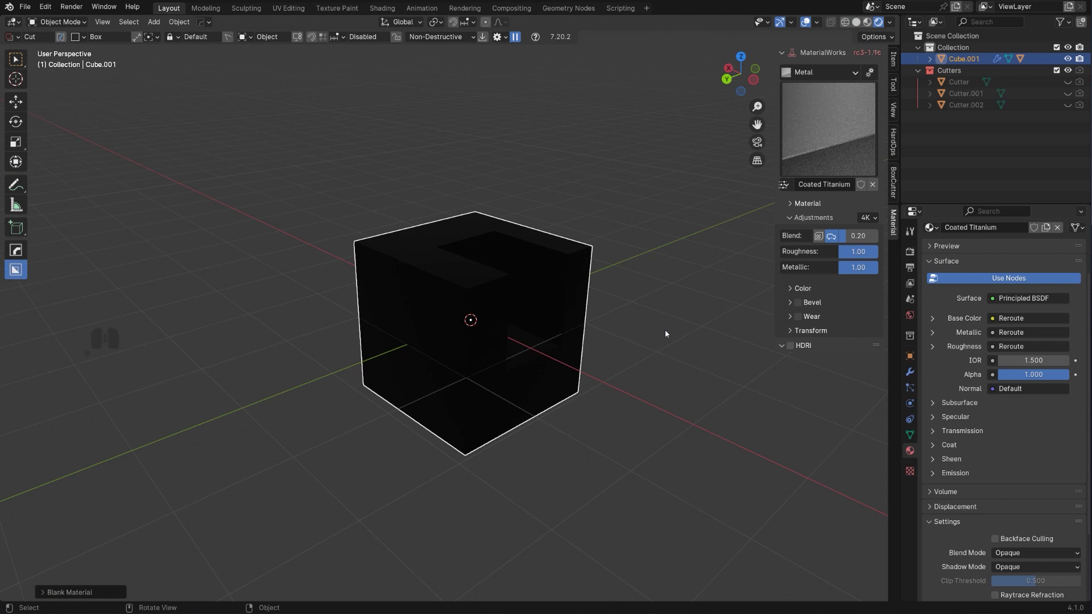
middle_drag(665, 334, 672, 340)
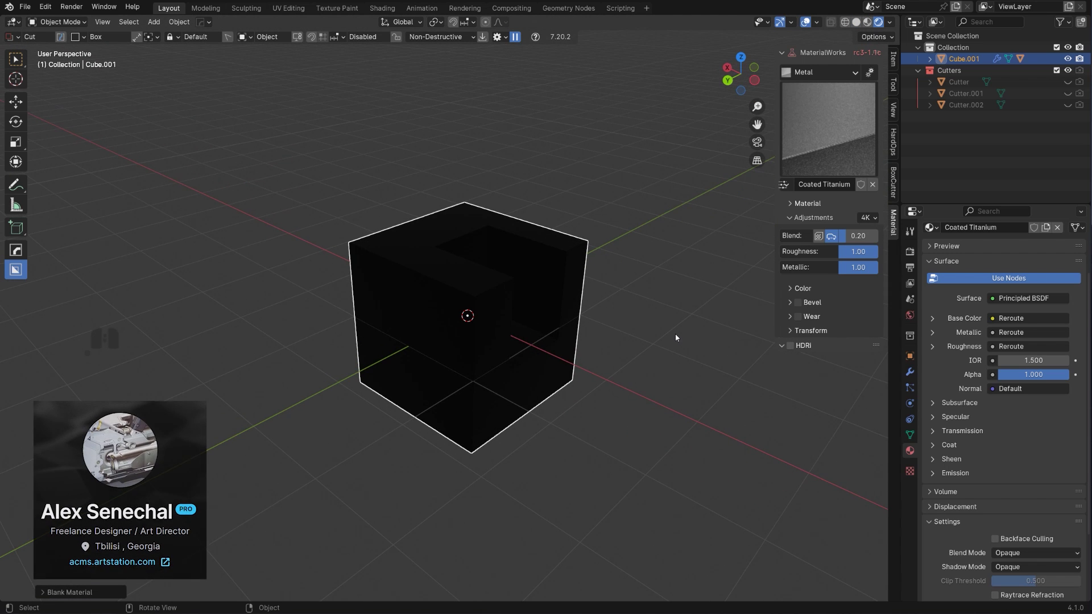
Turn on MaterialWorks HDRI lighting and try the MANY 1 environment.
click(790, 346)
middle_drag(648, 372, 661, 397)
click(824, 473)
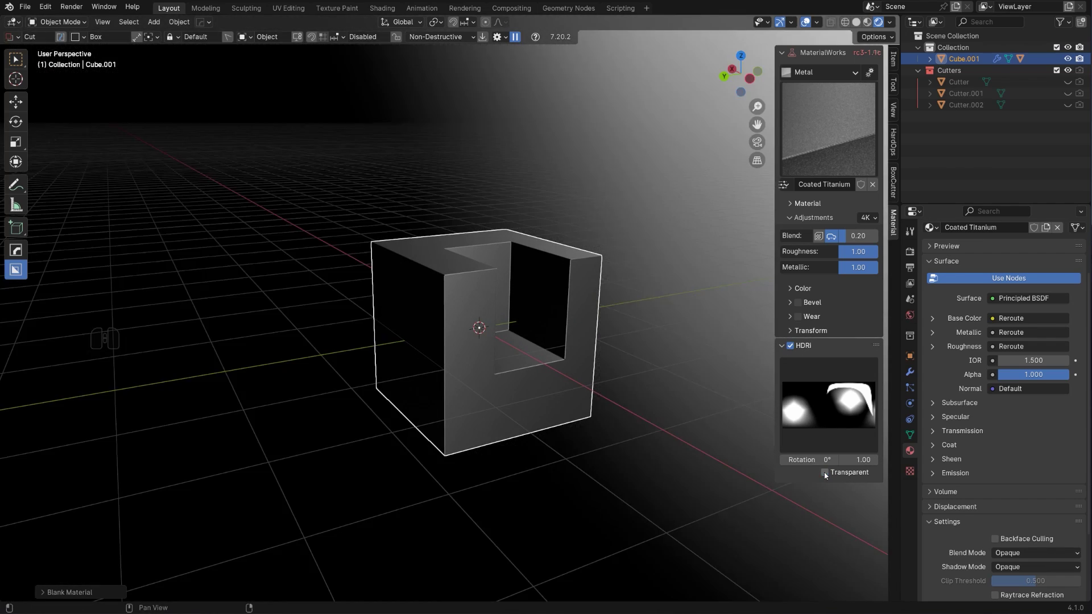
click(825, 473)
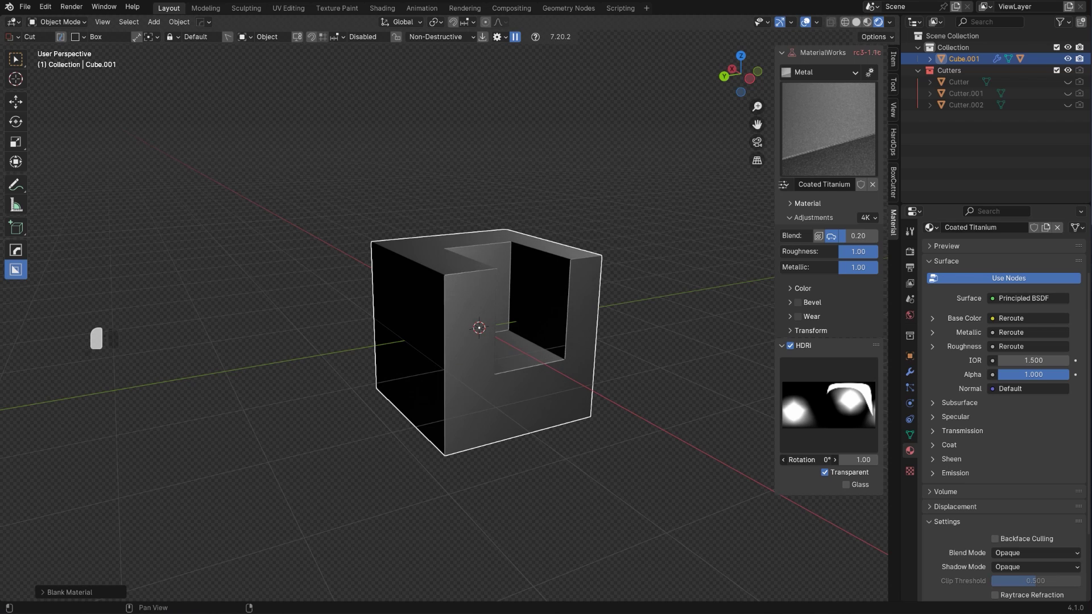
click(810, 407)
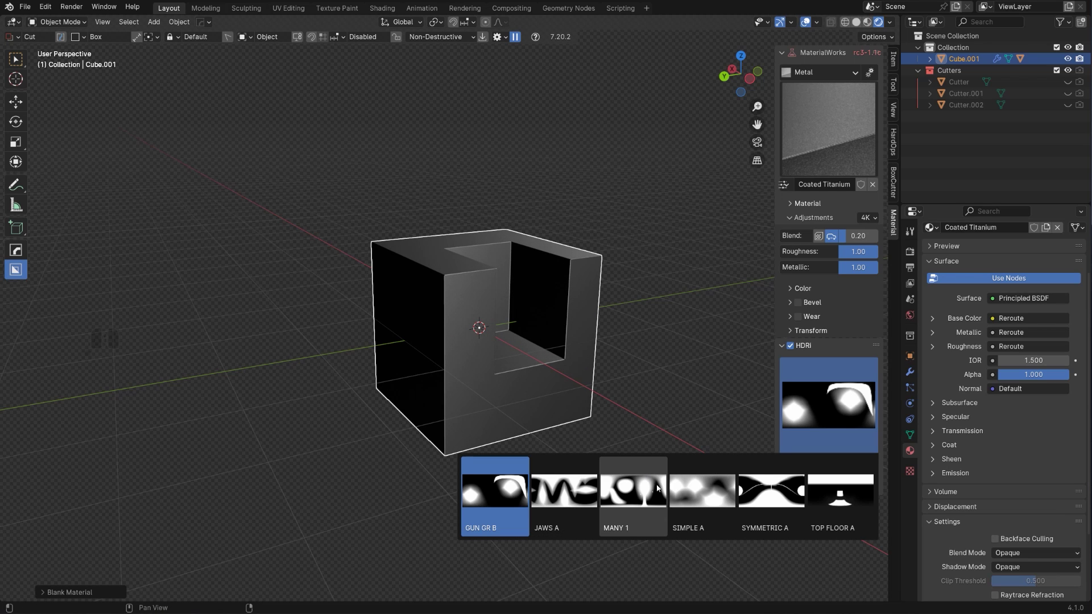
click(632, 494)
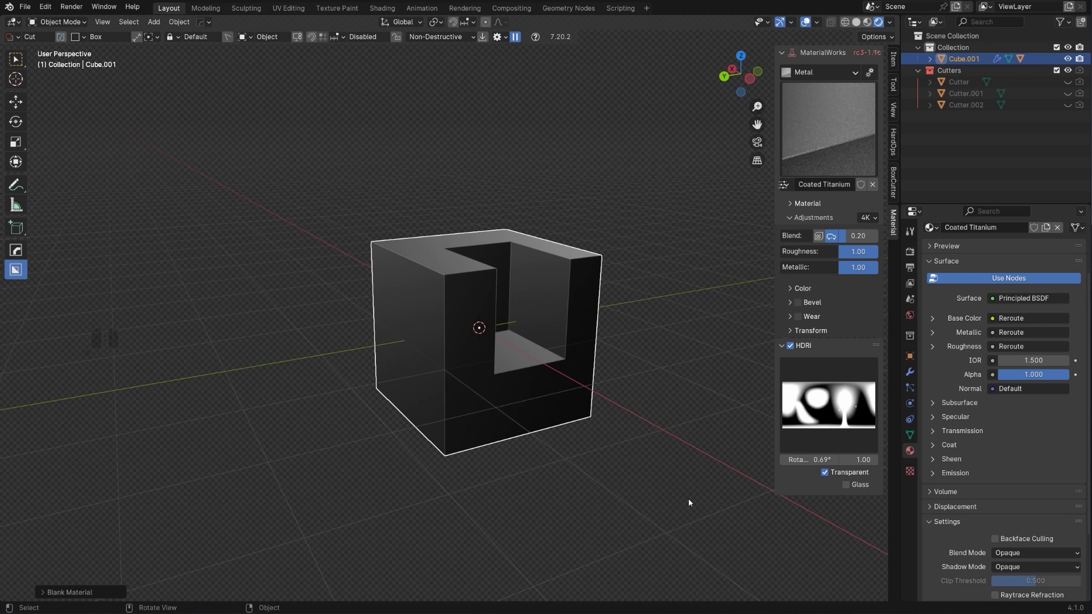
Switch the HDRI to SYMMETRIC A and re-frame the cube.
click(844, 410)
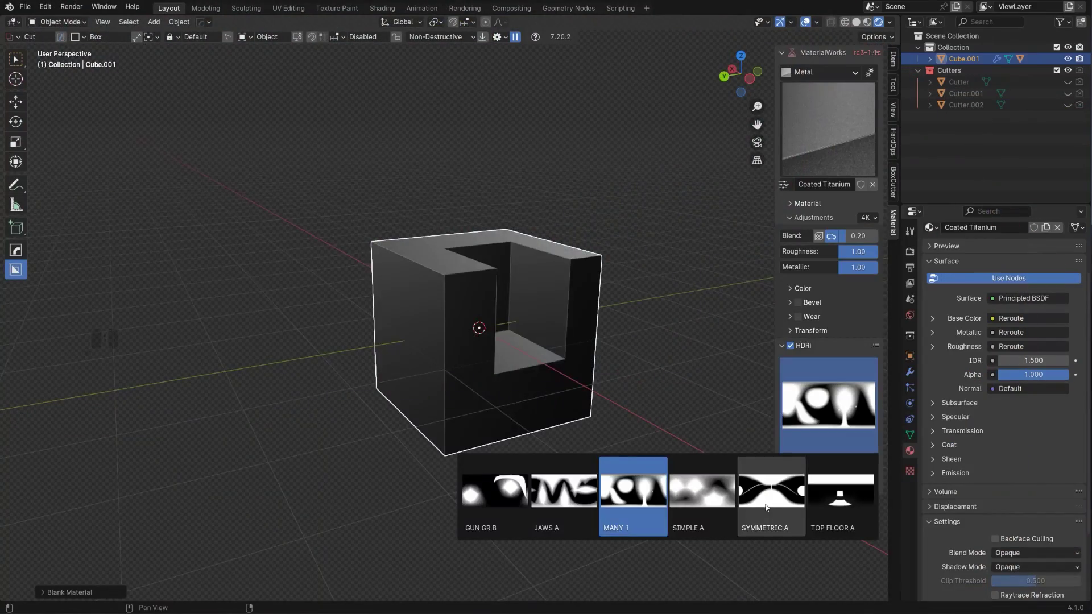
click(766, 506)
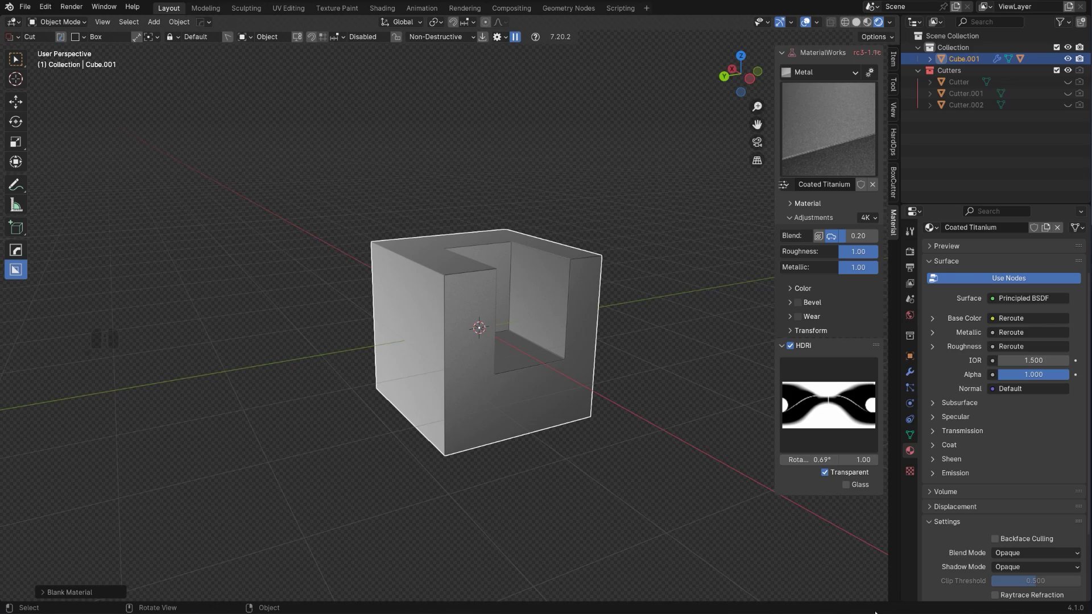
middle_drag(591, 393, 515, 367)
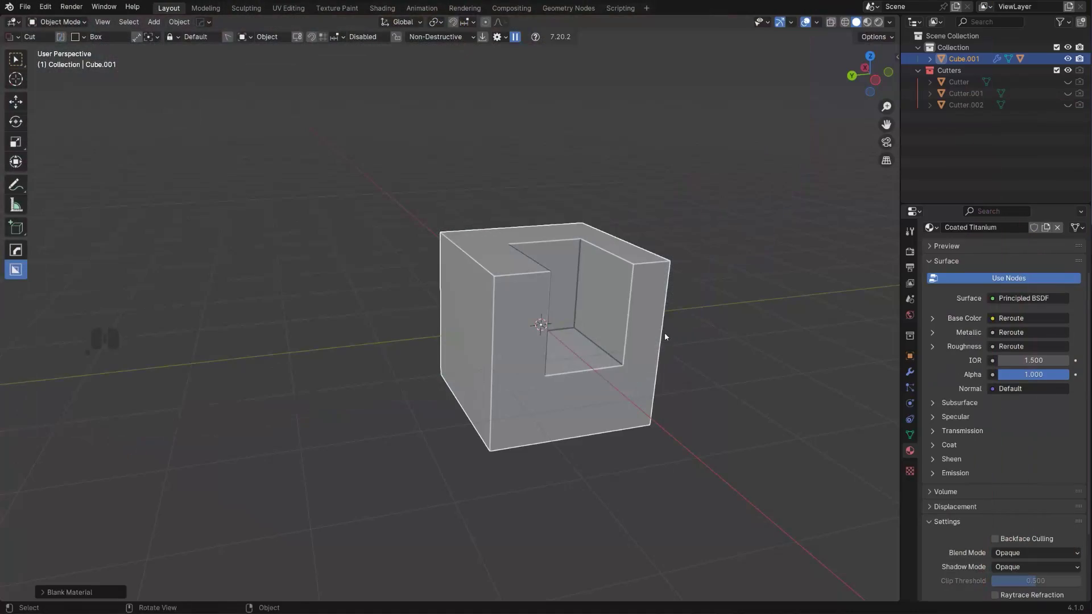
shift+middle_drag(665, 332, 615, 342)
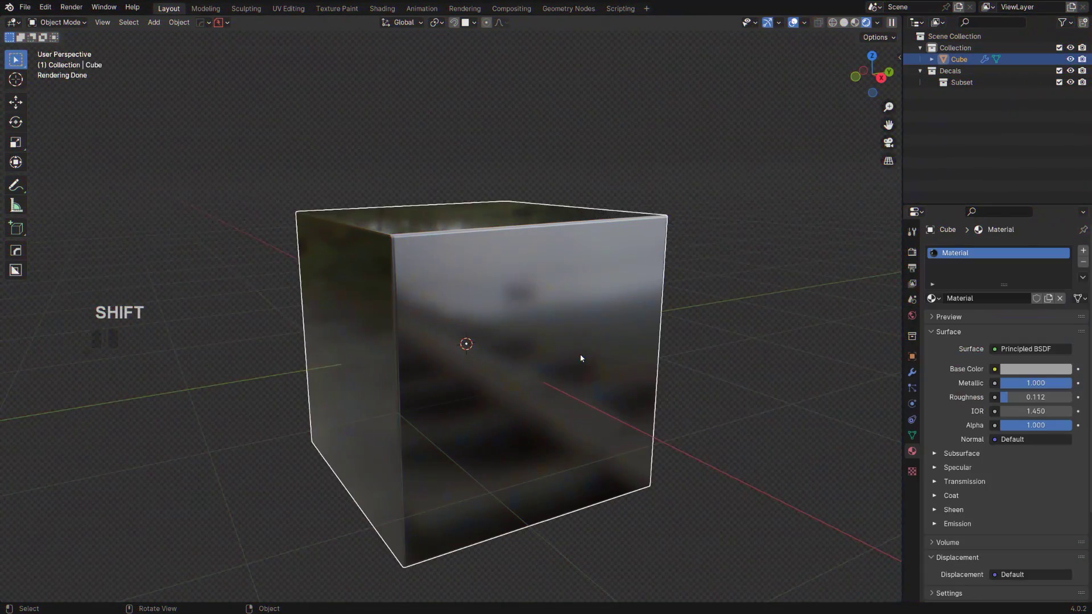
Place the DECALmachine 'alpha labs' decal on the cube, scaled down and centred on the front face.
key(d)
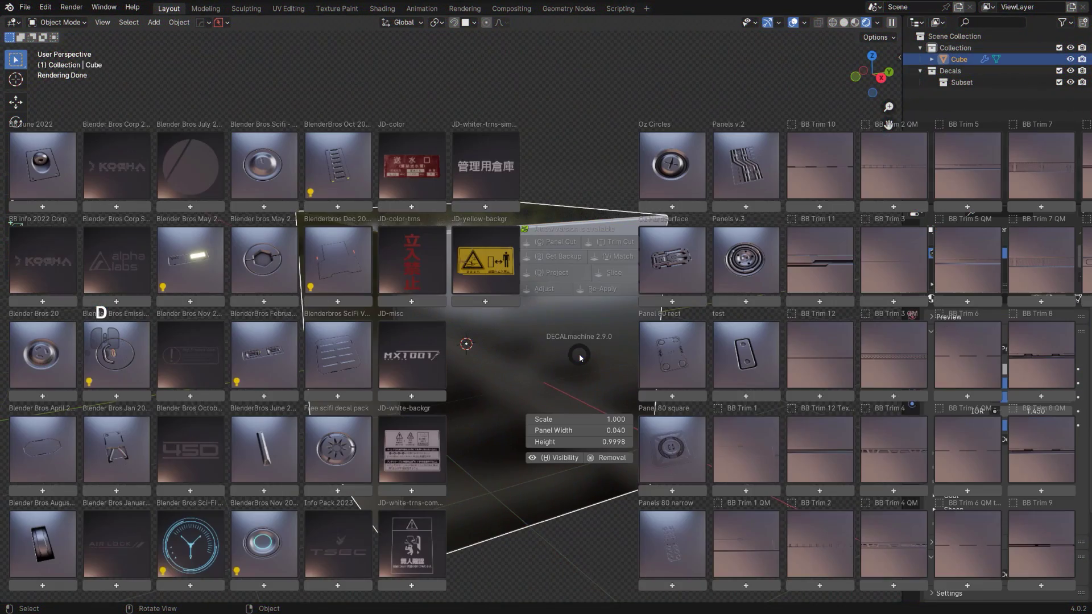
click(114, 267)
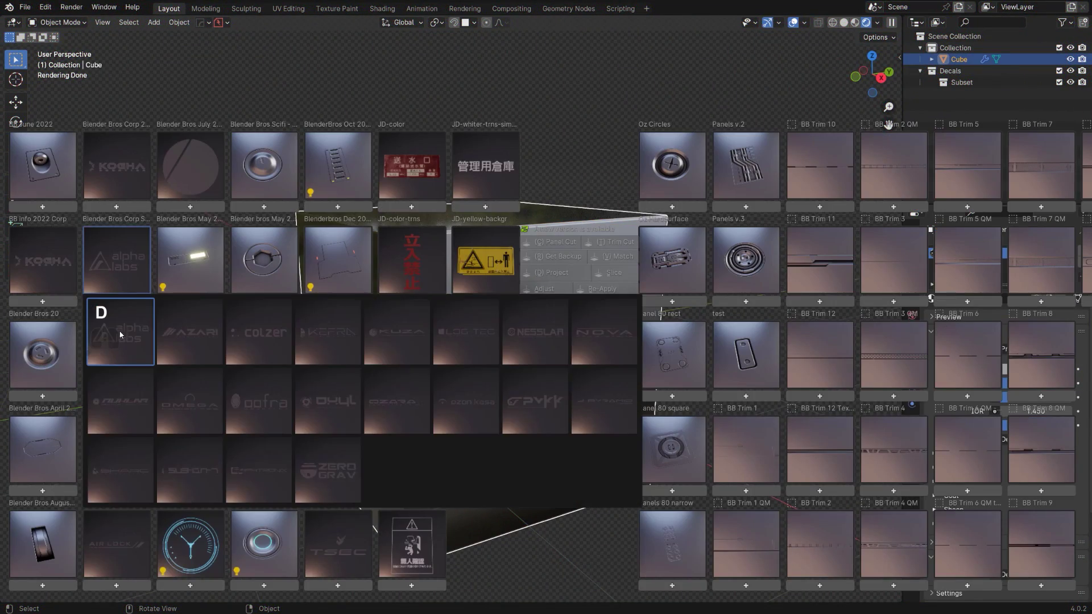
key(s)
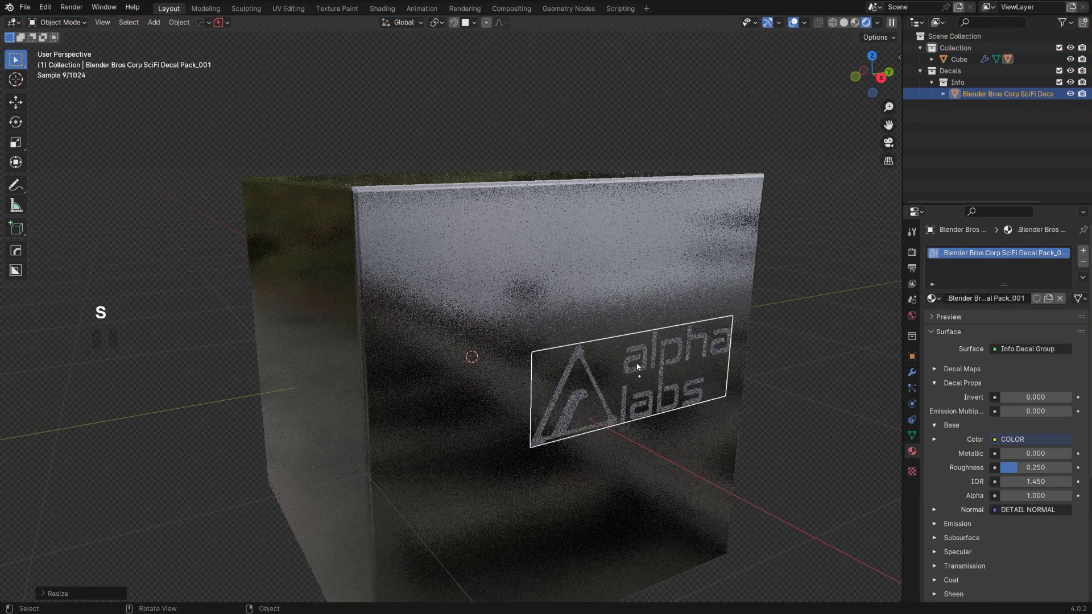
click(654, 398)
key(g)
click(554, 333)
middle_drag(553, 333, 659, 383)
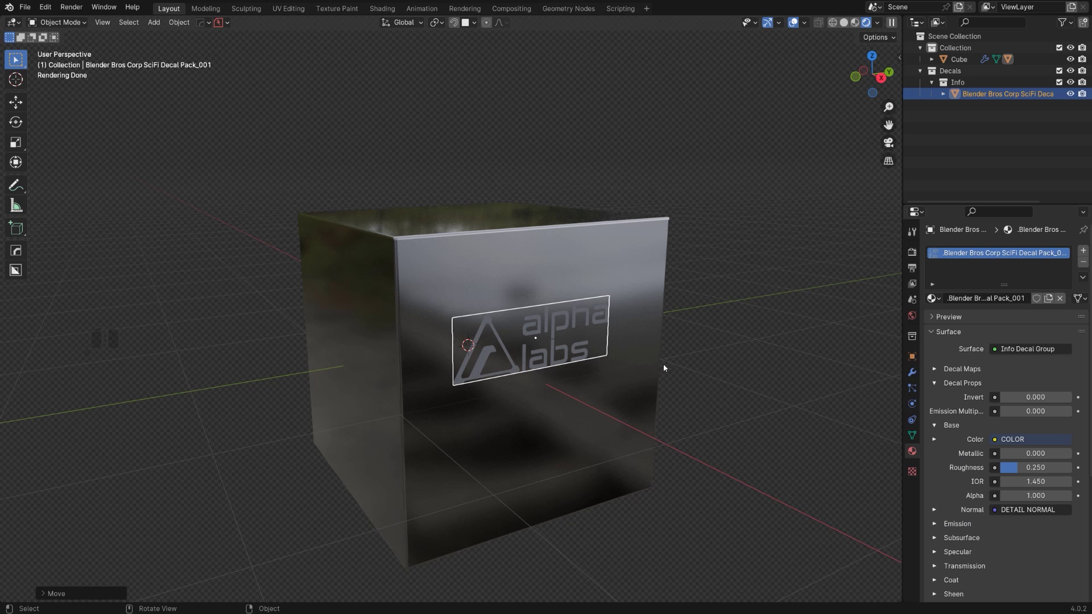
Lower the alpha labs decal's Alpha to 0.800 in Decal Props so its logo shows faintly.
scroll(612, 395, up, 2)
shift+scroll(613, 394, down, 1)
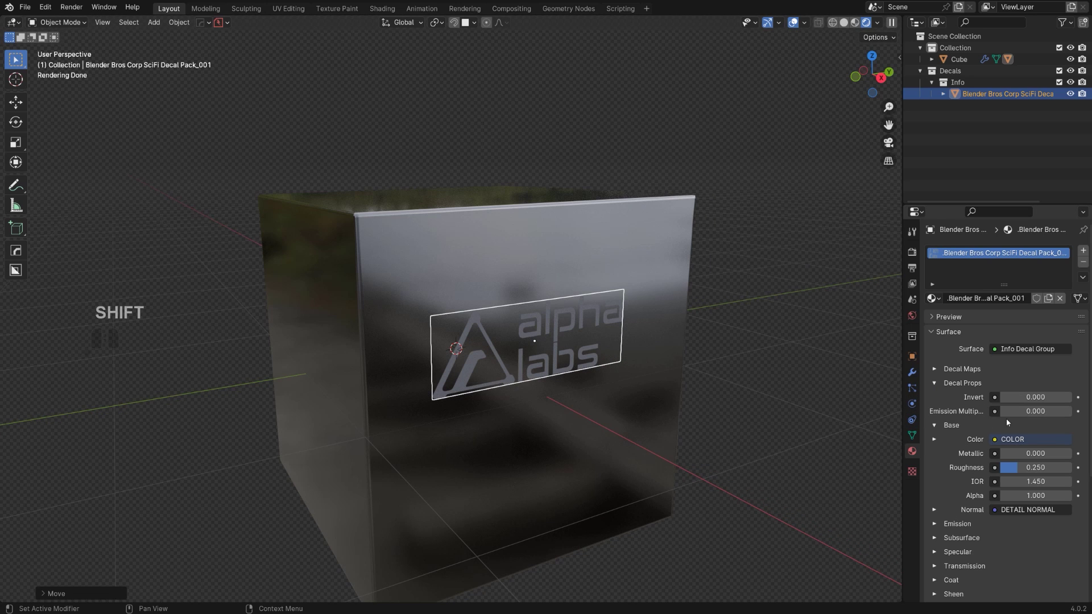
shift+middle_drag(560, 343, 654, 378)
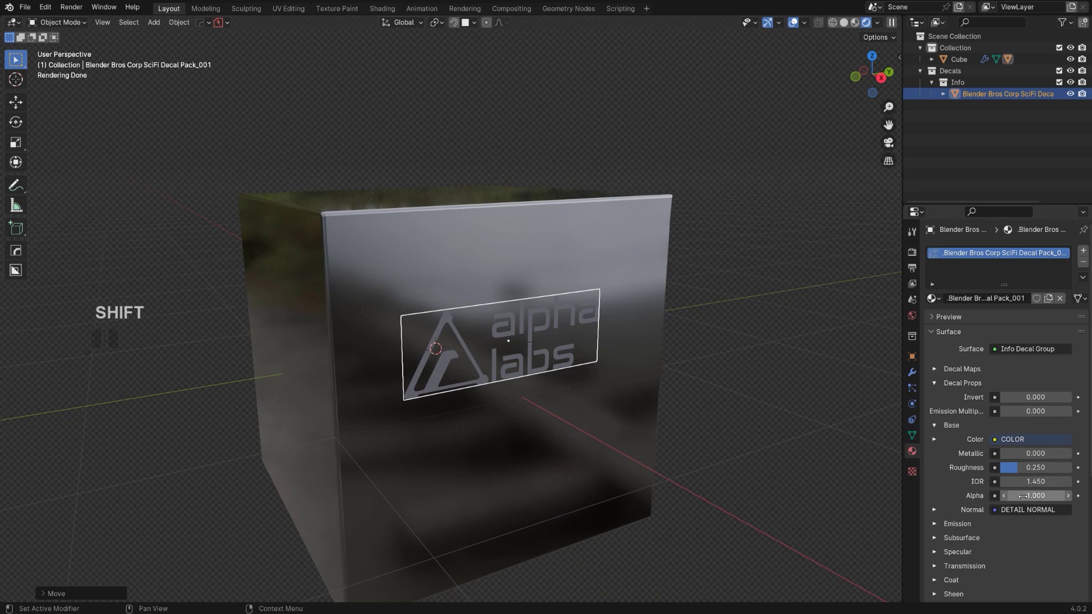
mouse_move(1032, 496)
mouse_down()
mouse_move(1000, 495)
mouse_move(1052, 495)
mouse_move(1041, 495)
mouse_up()
scroll(695, 434, up, 5)
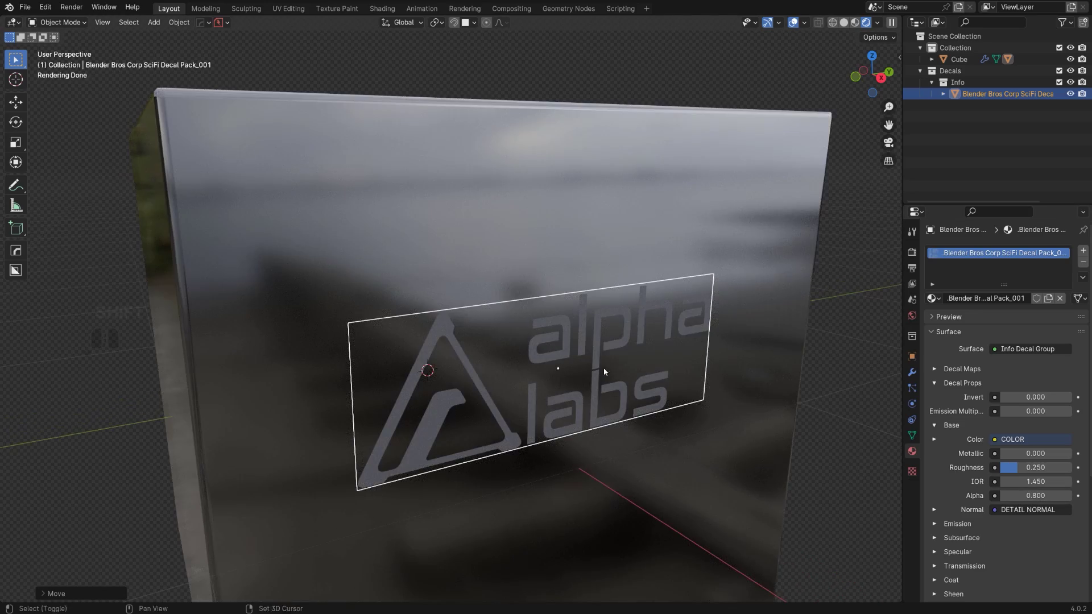
scroll(603, 368, down, 3)
shift+middle_drag(573, 301, 585, 325)
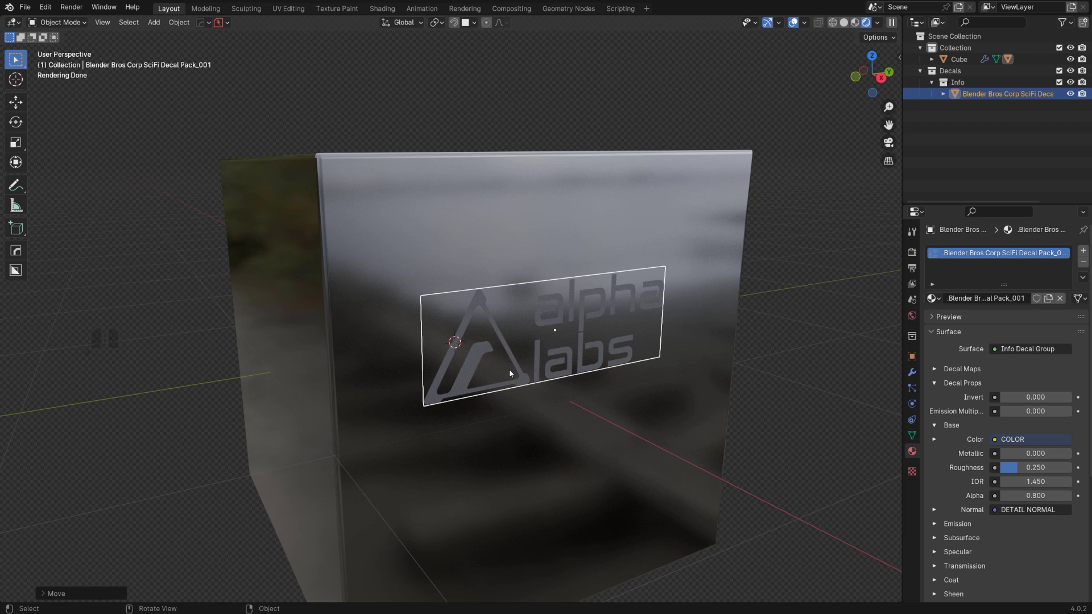
scroll(519, 370, up, 2)
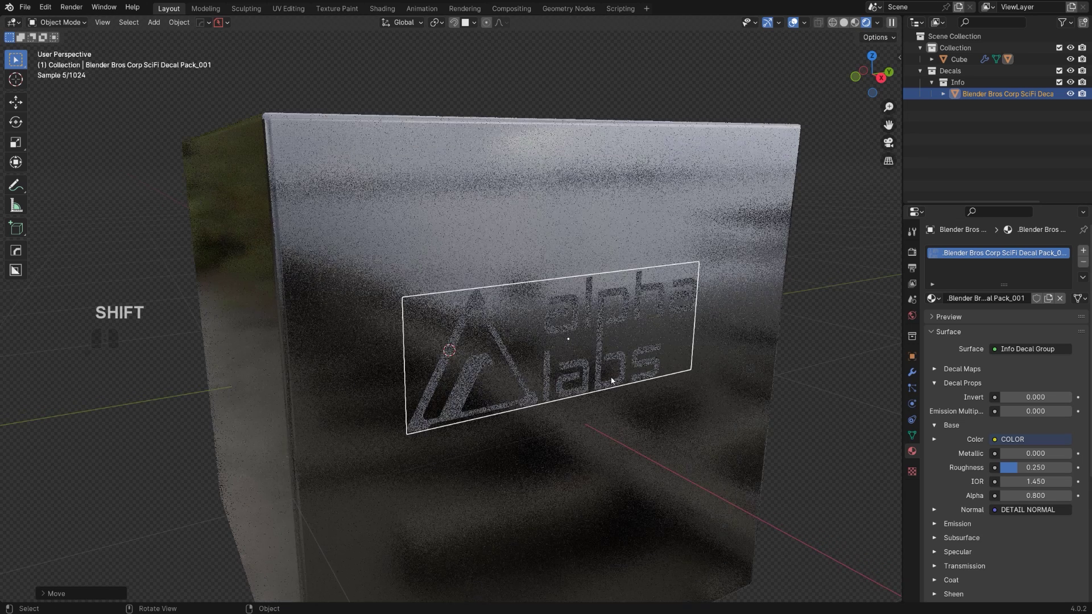
Unlink the decal's Color input and set its base colour to blue.
click(993, 439)
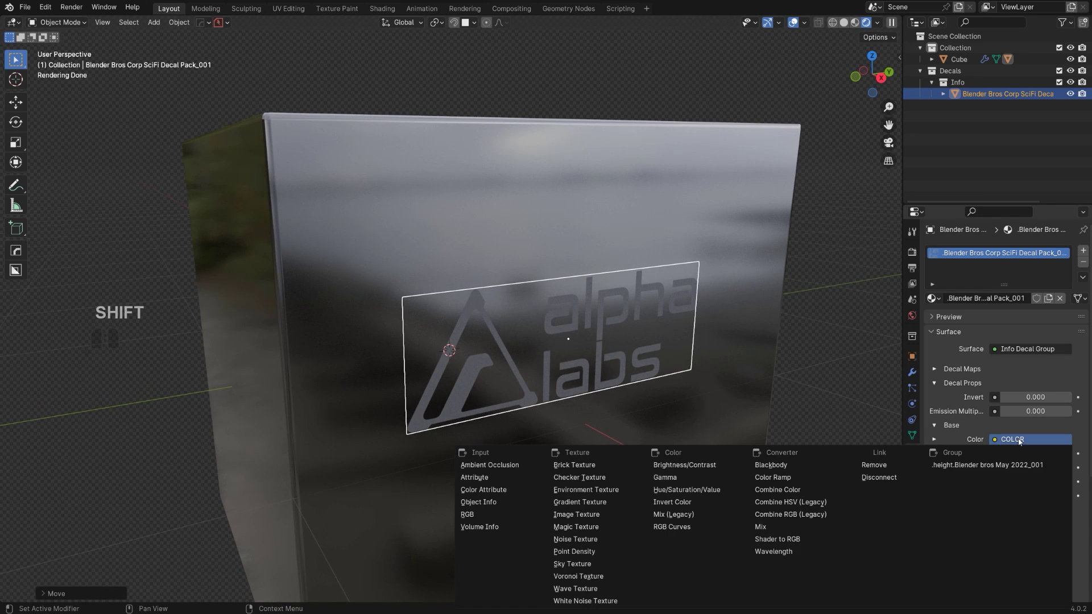
click(909, 478)
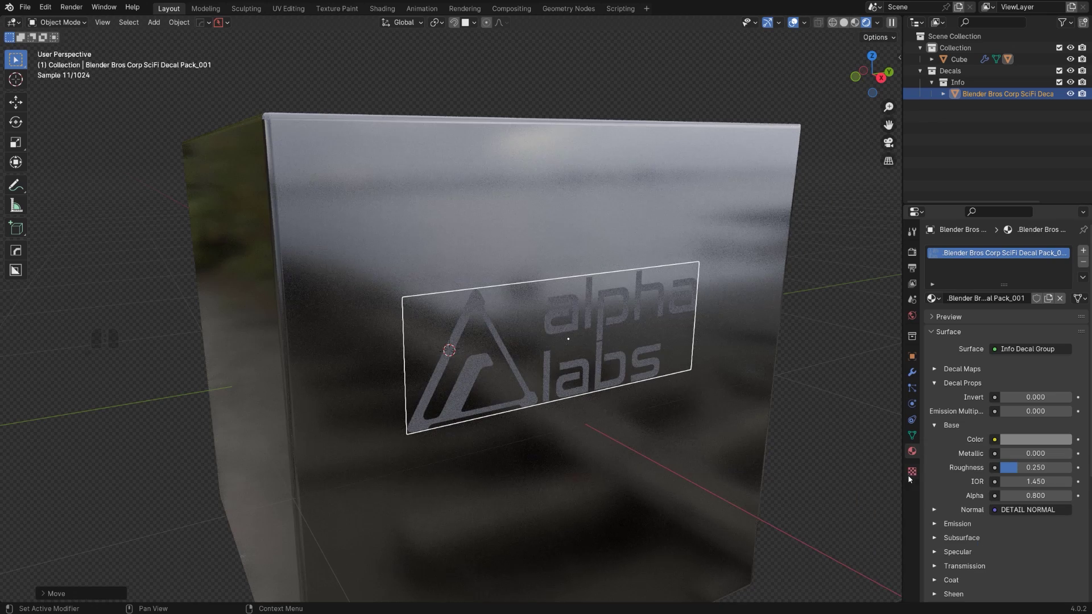
click(1043, 441)
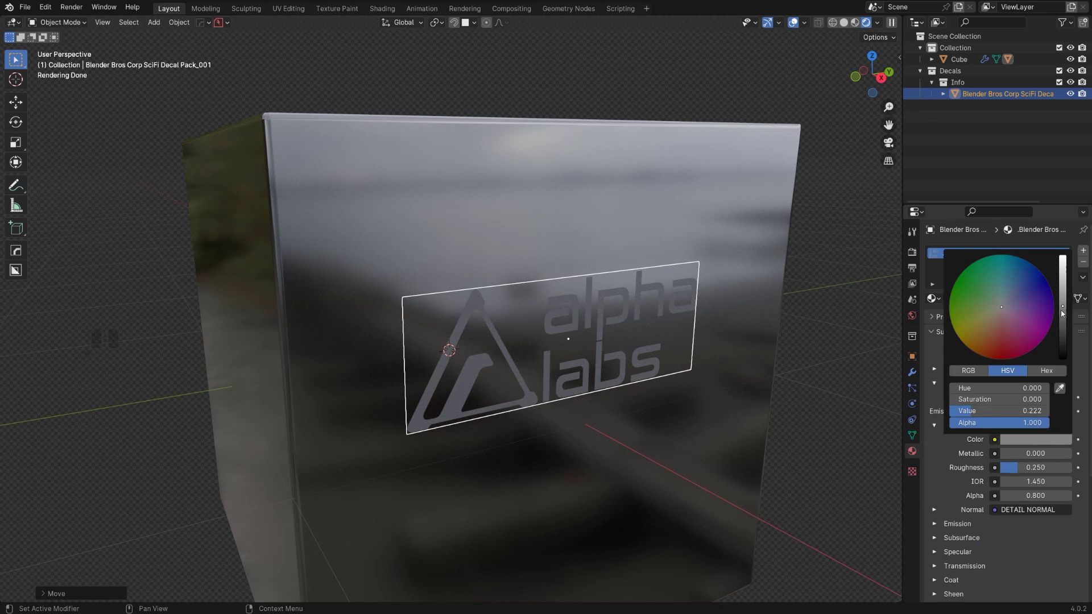
scroll(1041, 300, up, 6)
scroll(1041, 300, down, 2)
drag(1041, 300, 1027, 263)
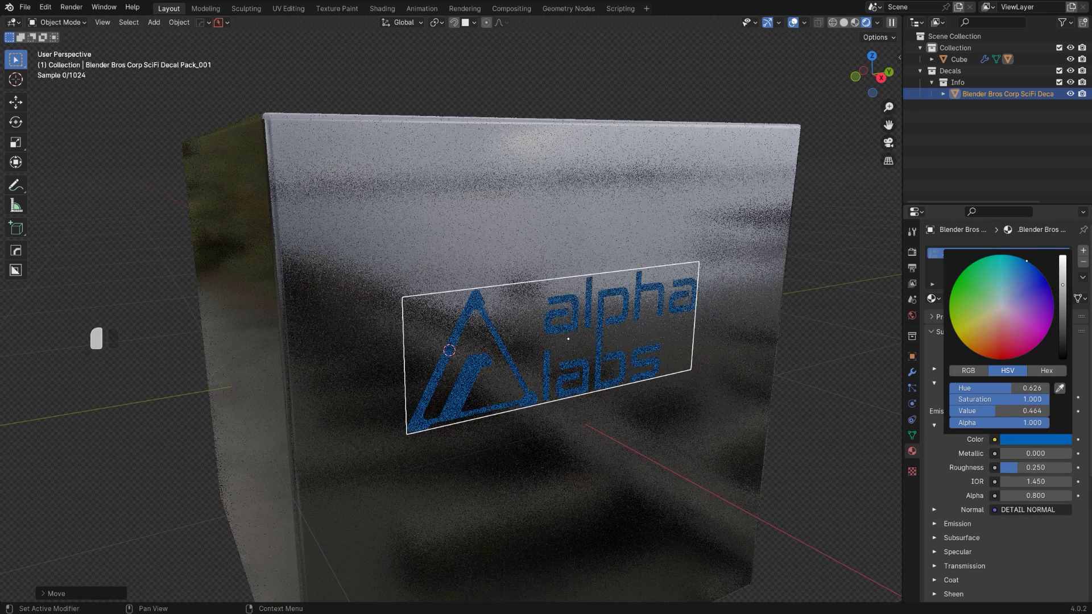
scroll(1027, 263, up, 4)
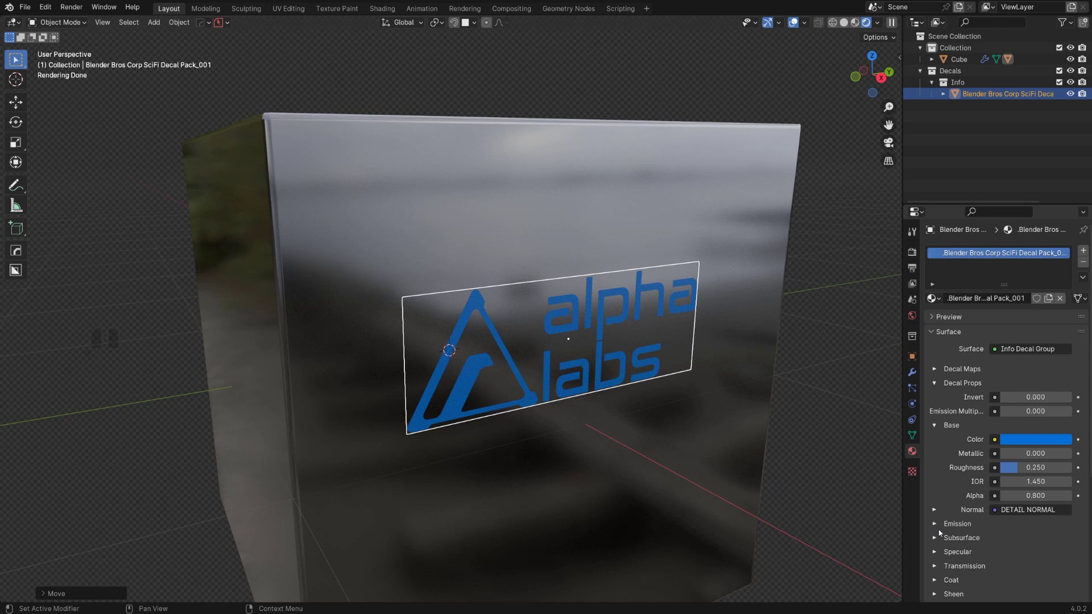
Give the decal bright blue emission with Strength 6.
click(937, 528)
scroll(1035, 512, down, 2)
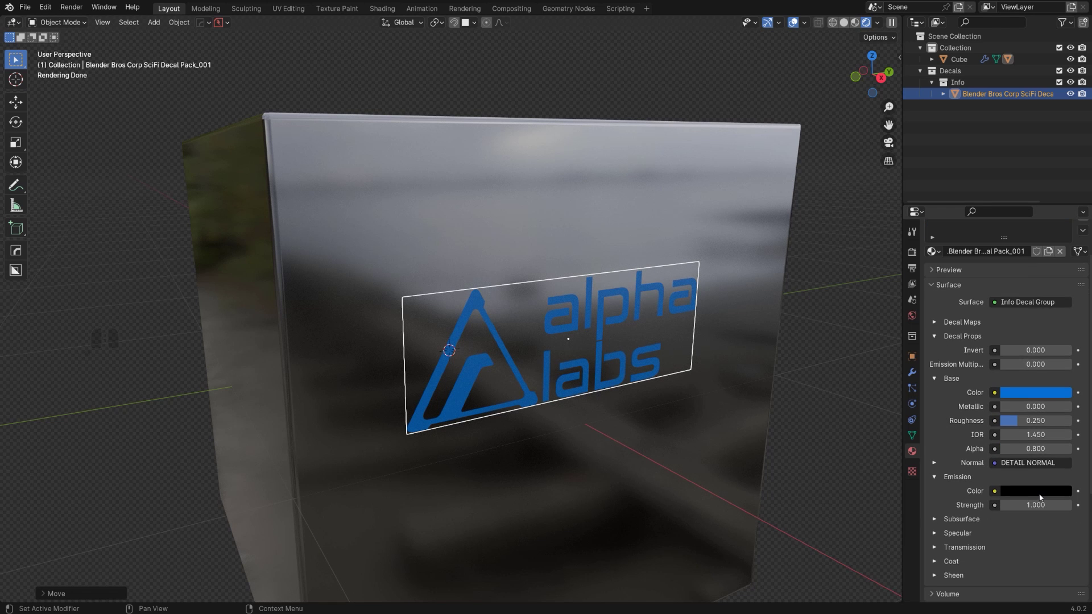
click(1040, 492)
drag(1060, 374, 1061, 310)
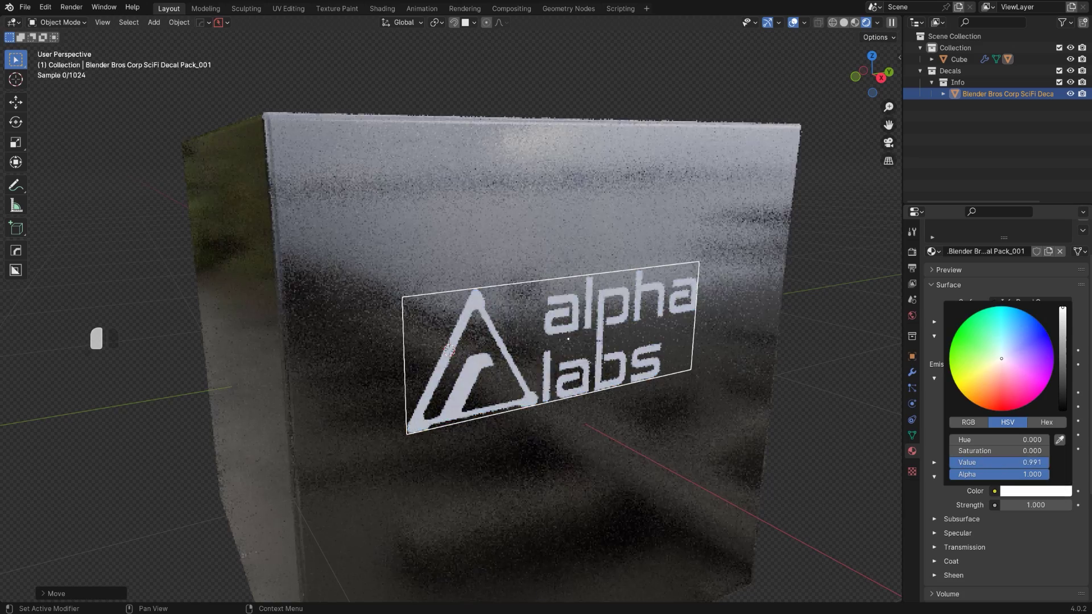
click(1036, 323)
click(1044, 505)
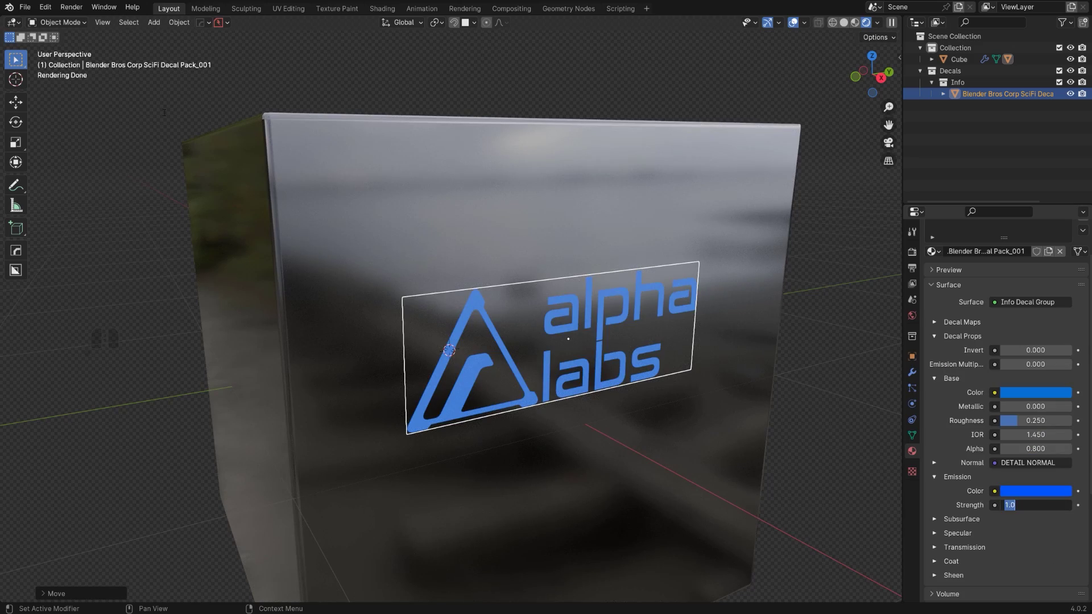
text(6)
key(Return)
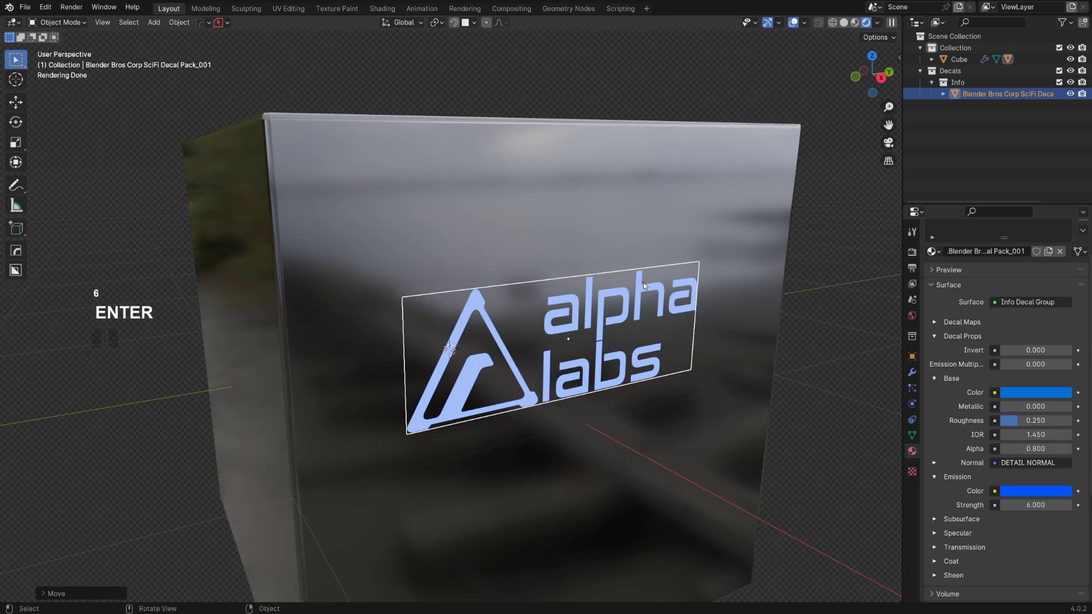
middle_drag(644, 286, 677, 371)
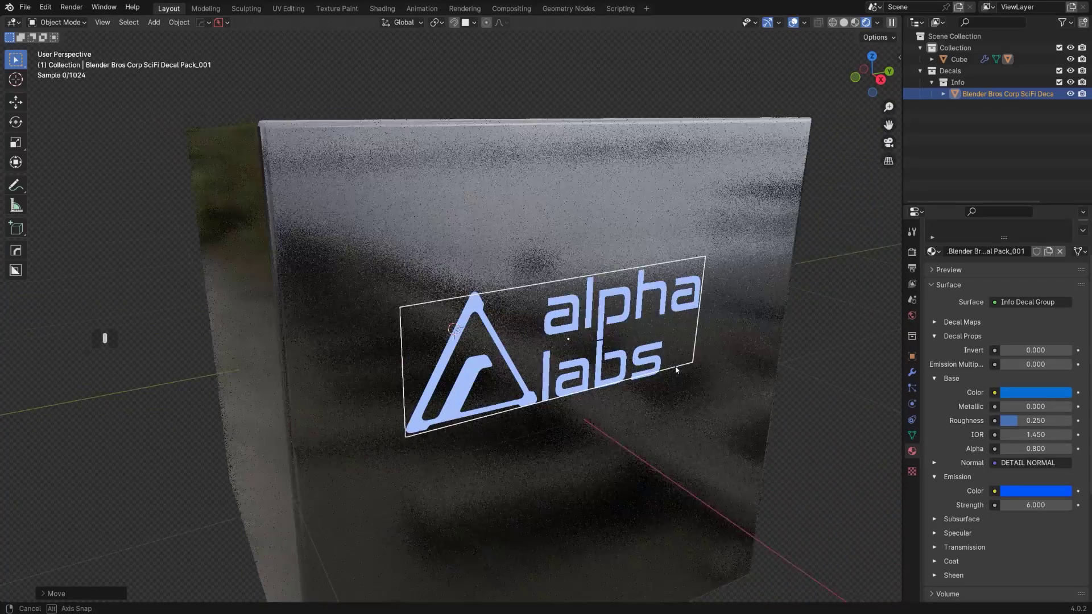
scroll(676, 370, down, 5)
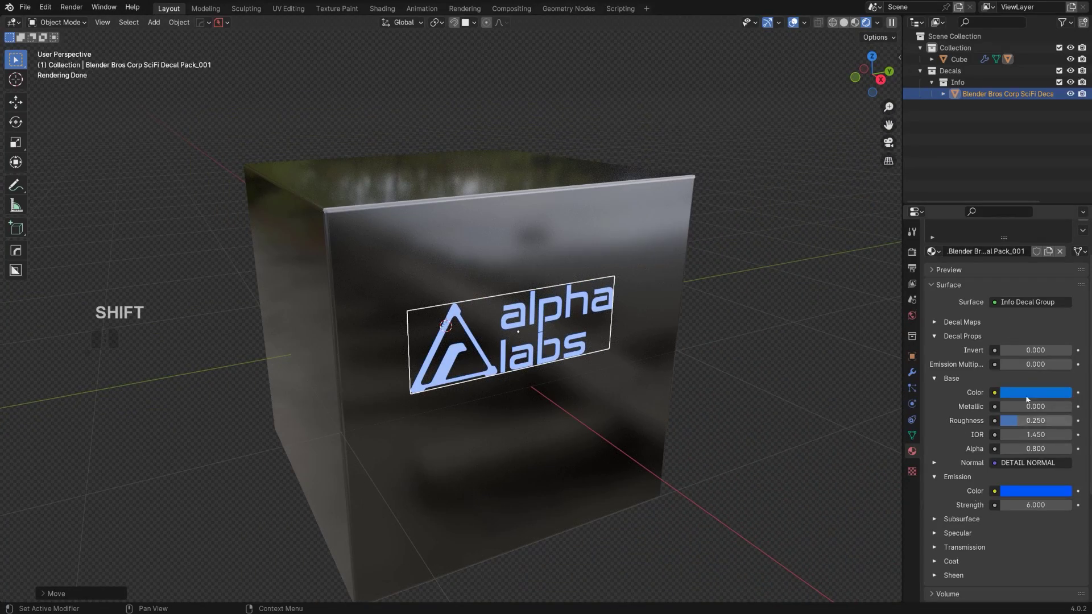